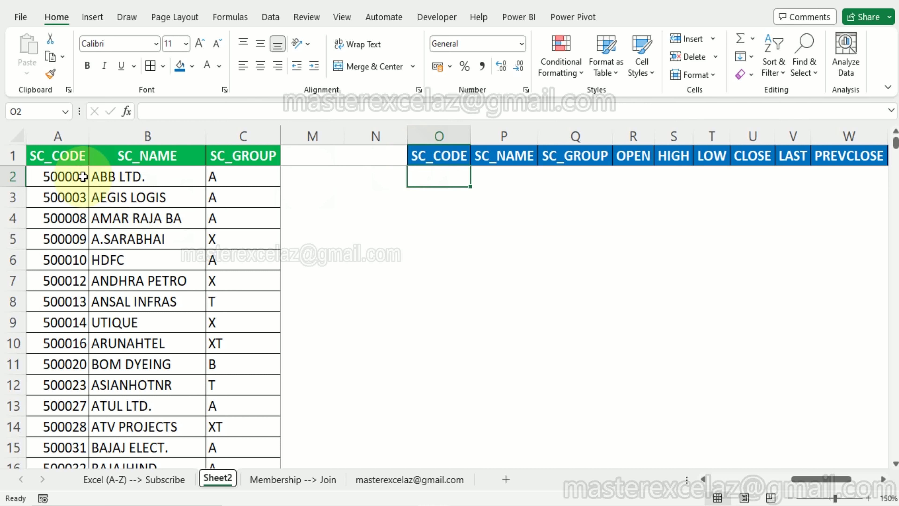
- Start a SORTBY formula in cell O2
left_click(63, 155)
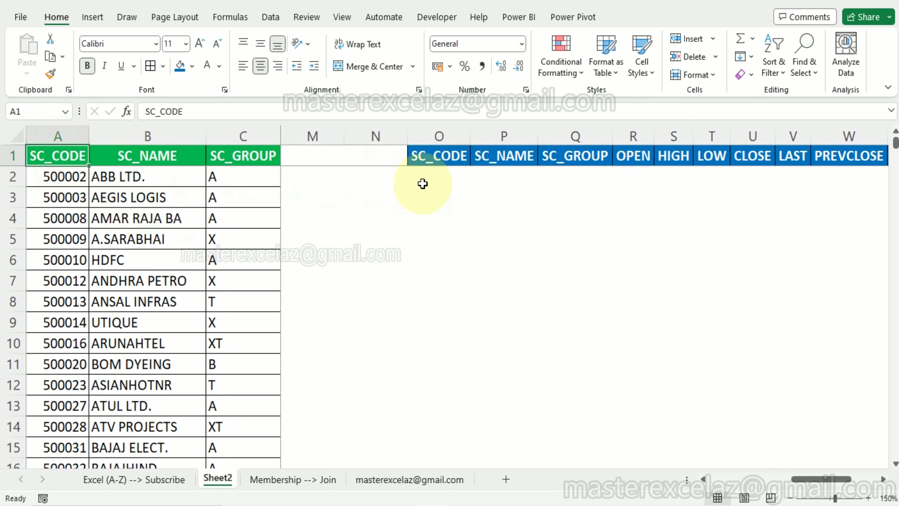
left_click(445, 152)
left_click(439, 173)
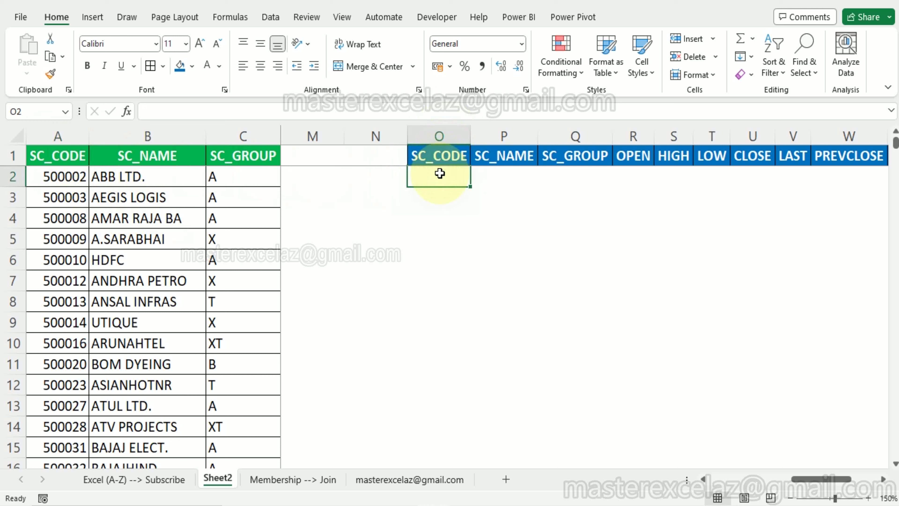
type("=SORT")
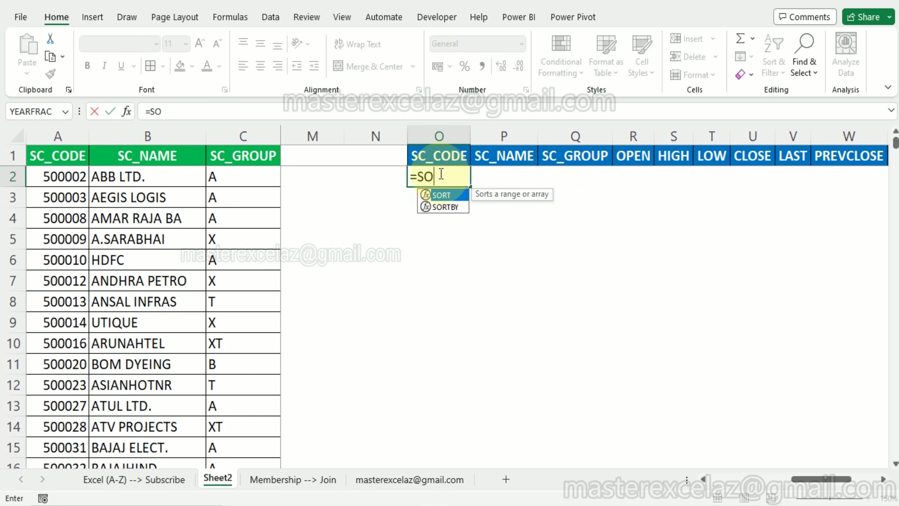
type("B")
key("Tab")
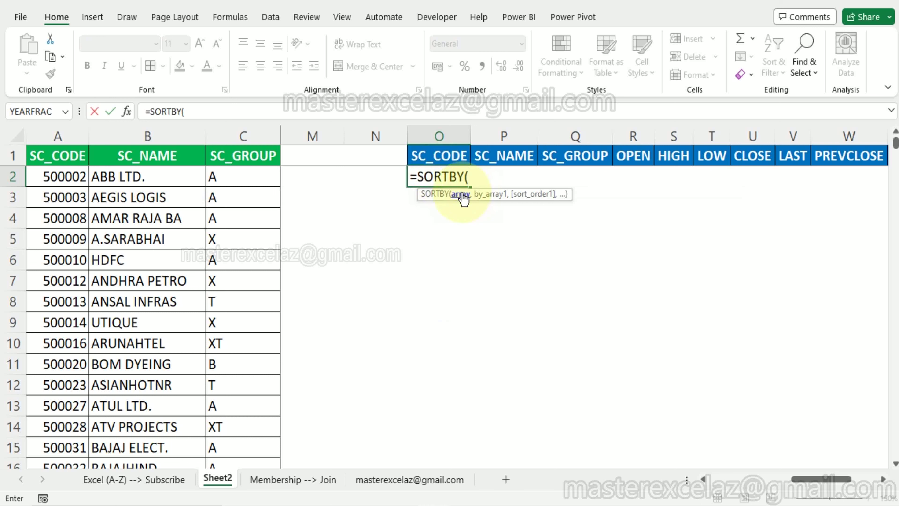
- Reference the whole stock table A2:L3887 as the array to sort
left_click(42, 156)
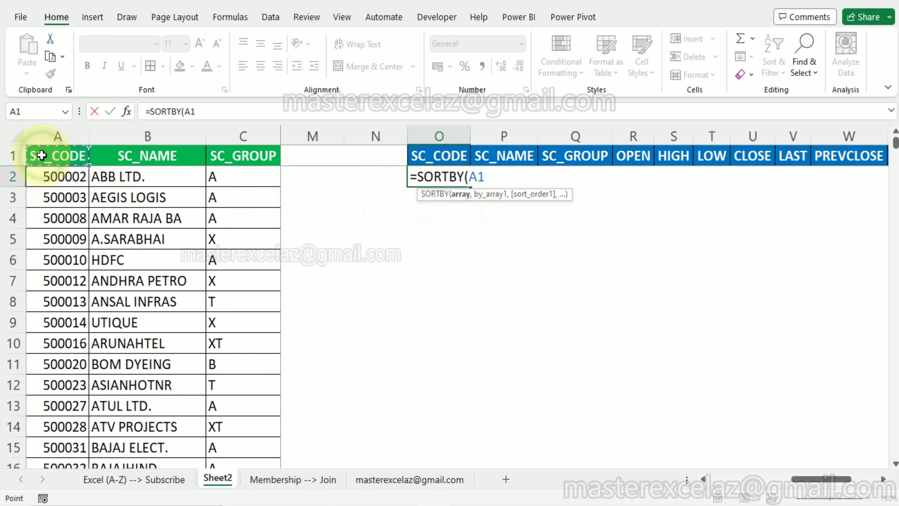
key("Down")
key("shift+Right")
key("shift+Right")
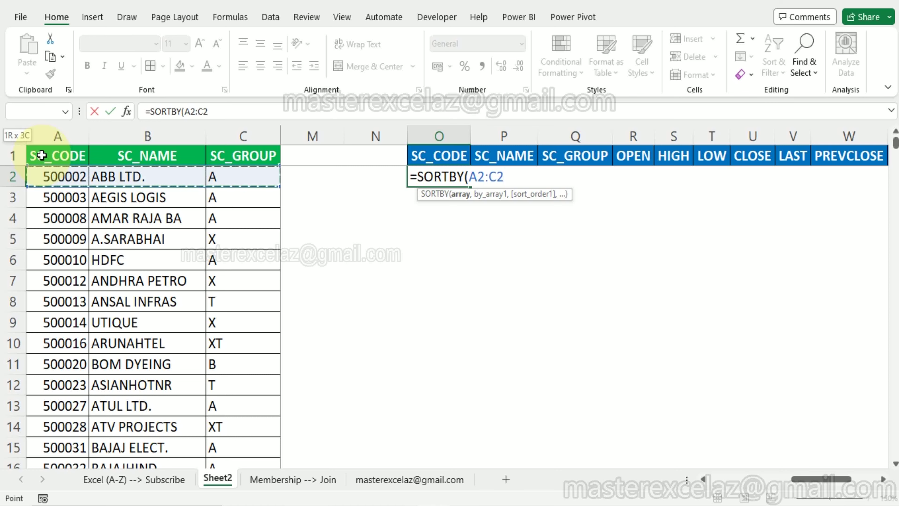
key("shift+Right")
key("shift+Right")
key("shift+Right")
key("shift+Right")
key("shift+Right")
key("shift+Right")
key("shift+Right")
key("shift+Right")
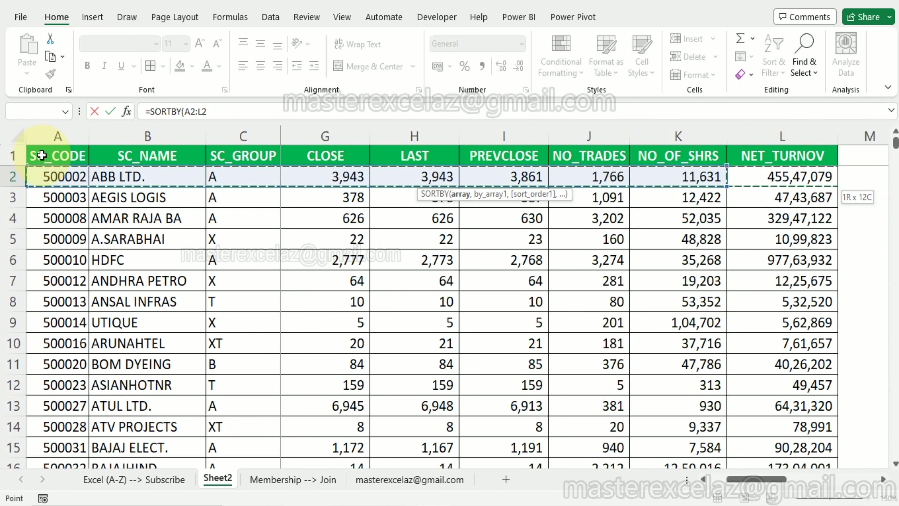
key("shift+Right")
key("shift+Down")
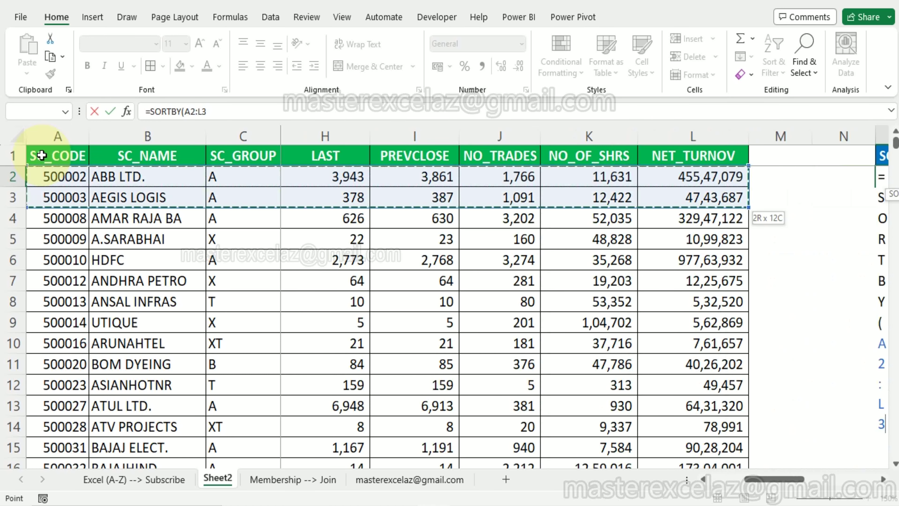
key("shift+Down")
key("shift+Down")
key("shift+Down")
key("ctrl+shift+Down")
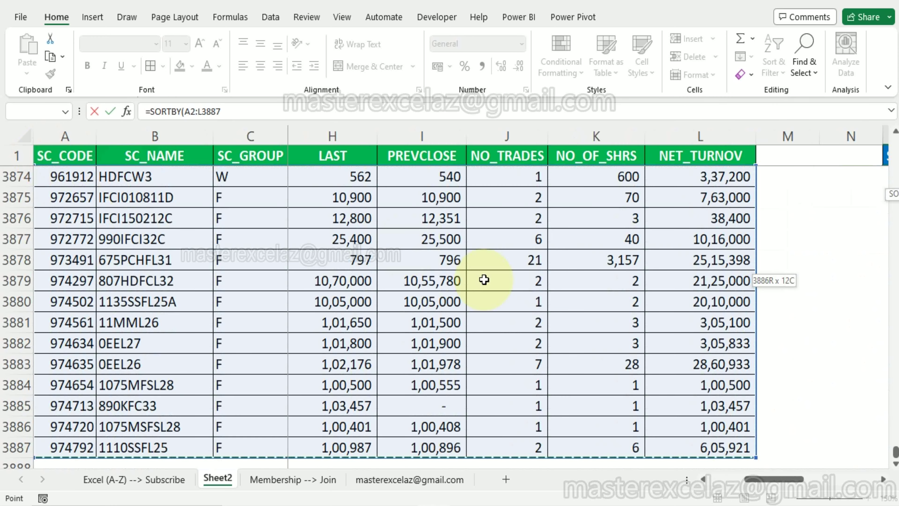
left_click_drag(895, 456, 895, 142)
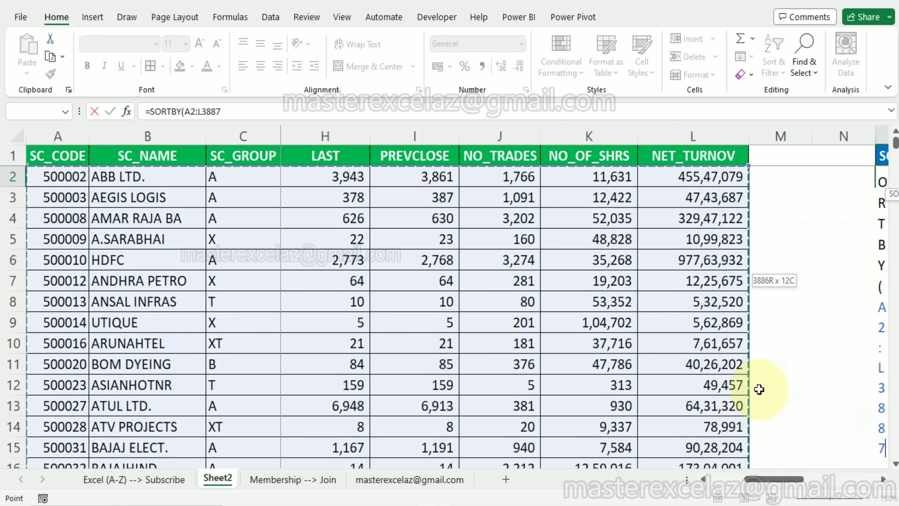
mouse_move(796, 478)
left_mouse_down()
mouse_move(815, 482)
mouse_move(811, 456)
left_mouse_up()
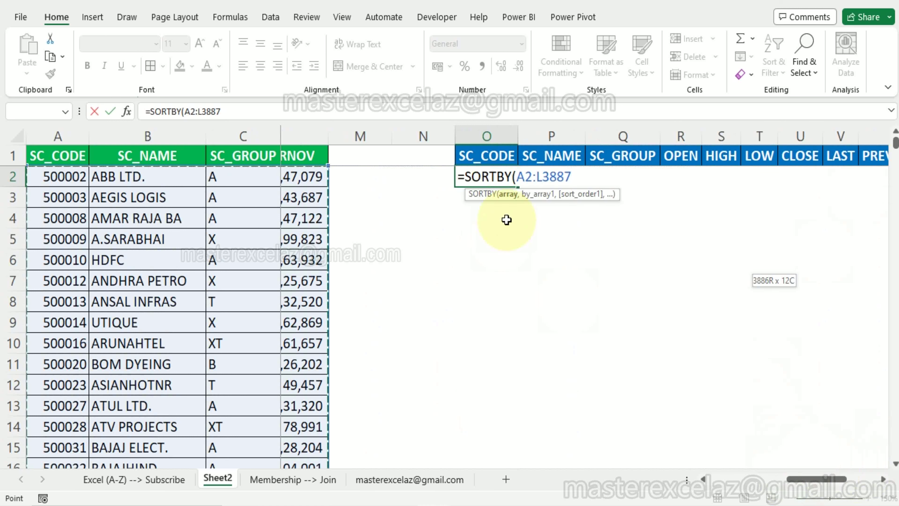
- Add RANDARRAY(COUNTA(A2:A3887)) as the sort key and enter the formula to spill a shuffled table
type(",")
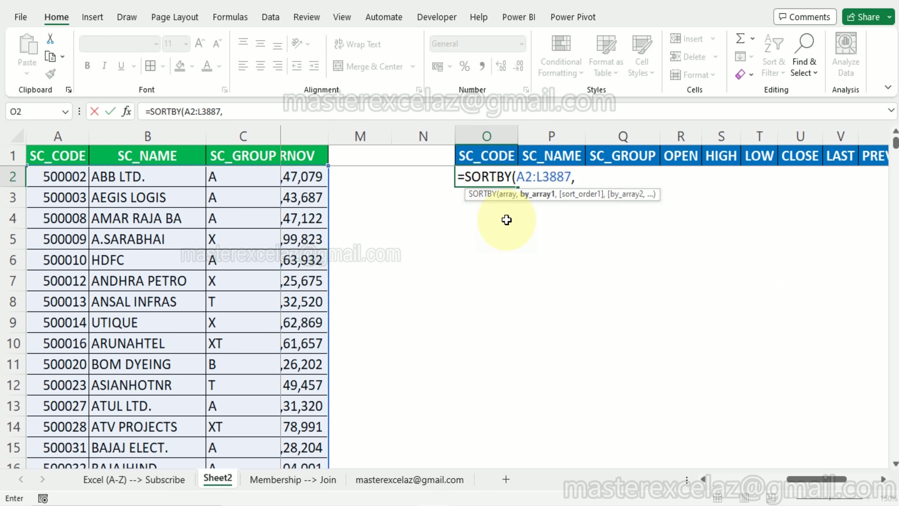
type("RAN")
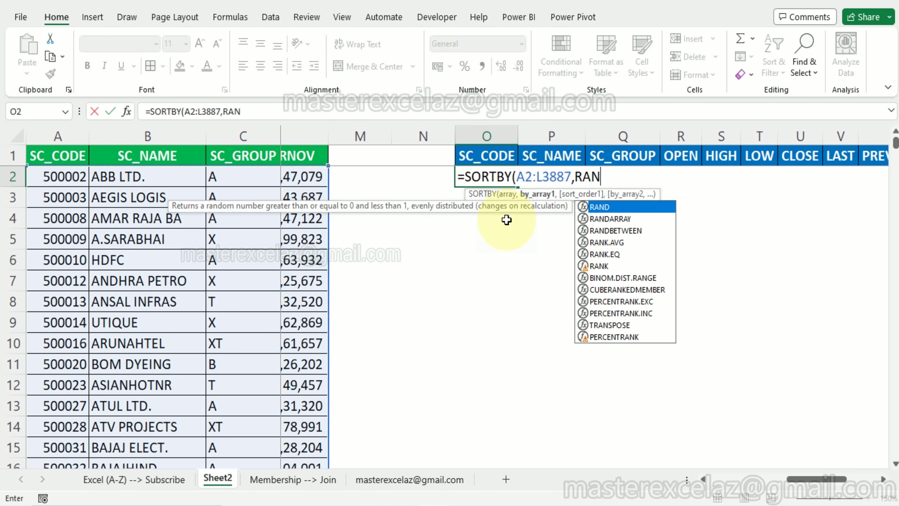
key("Down")
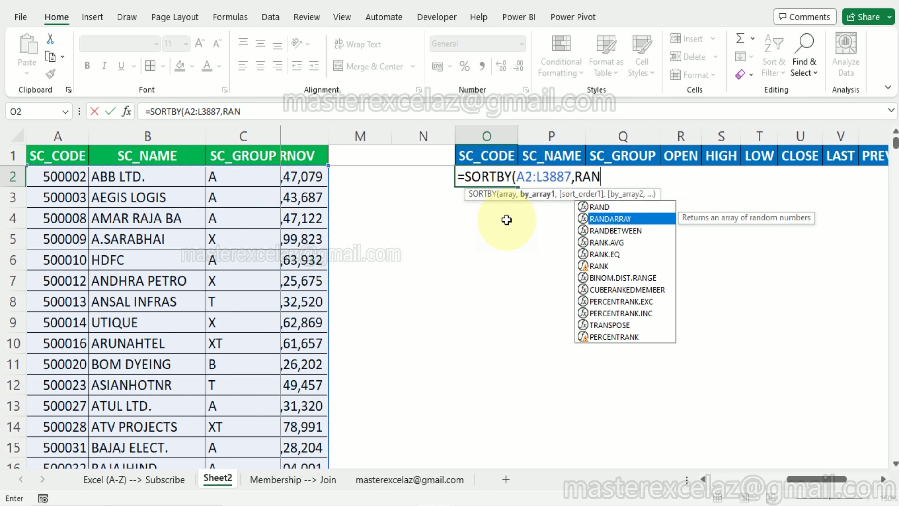
key("Tab")
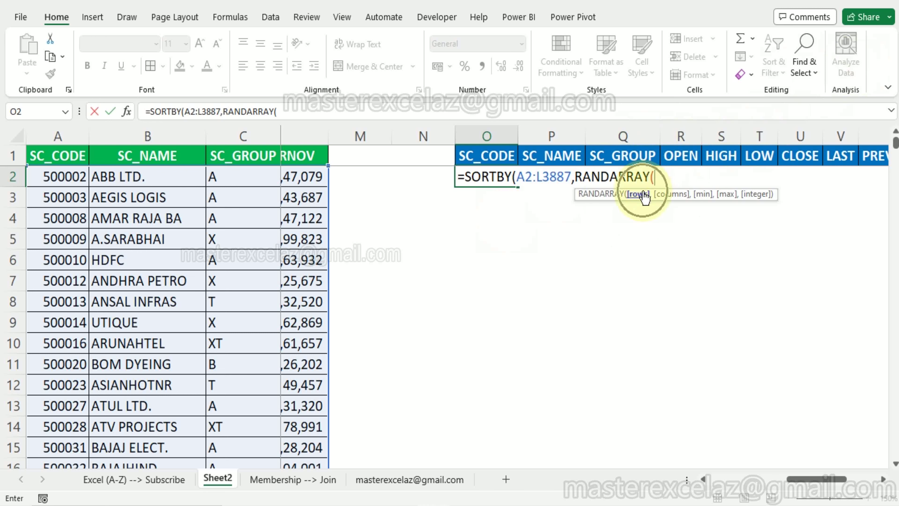
type("C")
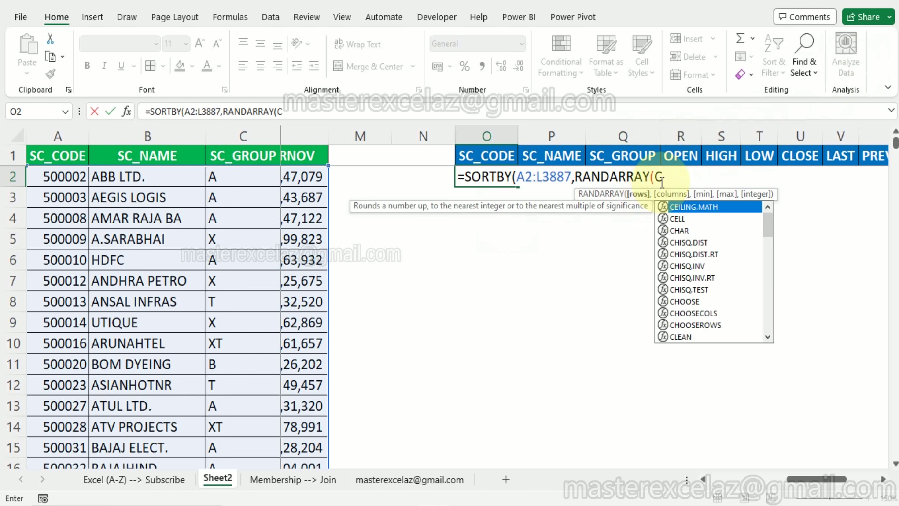
type("OUNT")
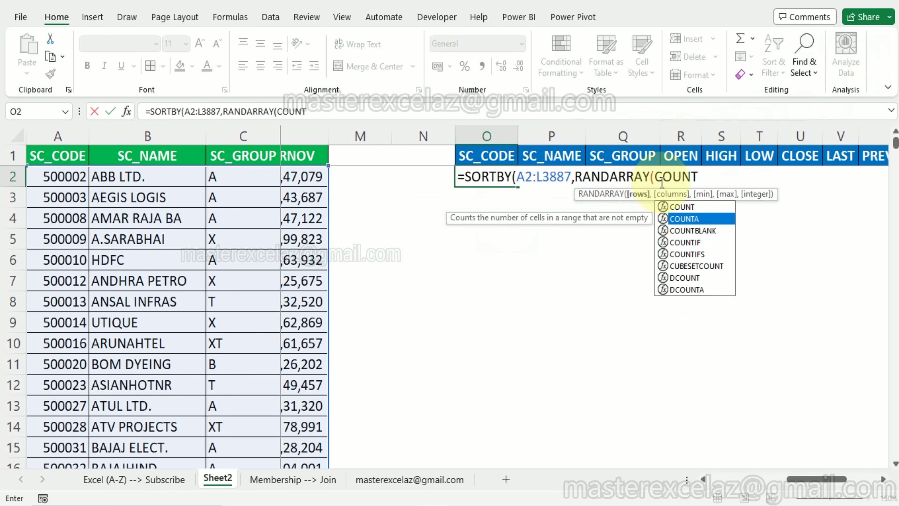
double_click(702, 222)
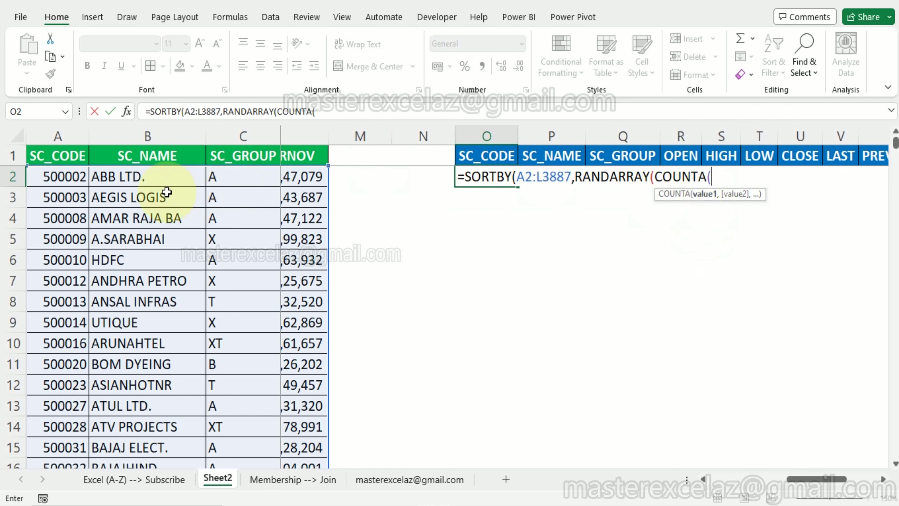
left_click(63, 181)
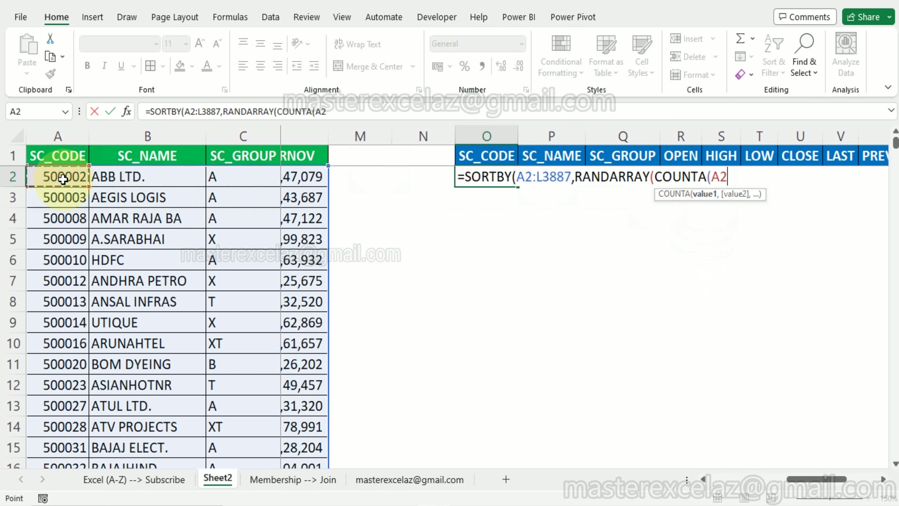
key("ctrl+shift+Down")
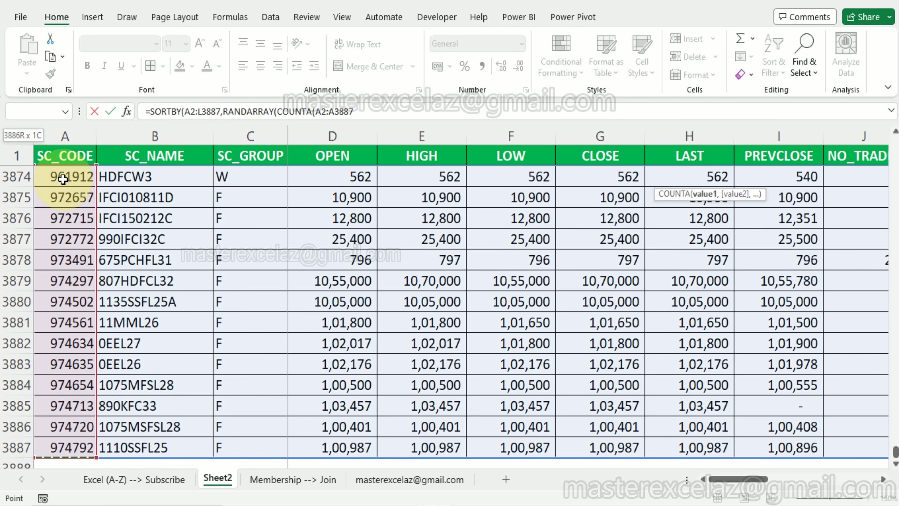
type(")")
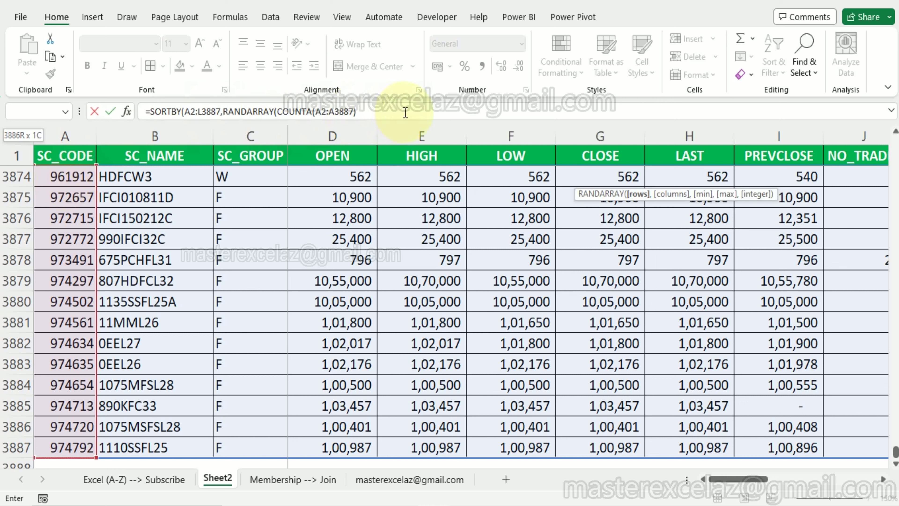
type(")")
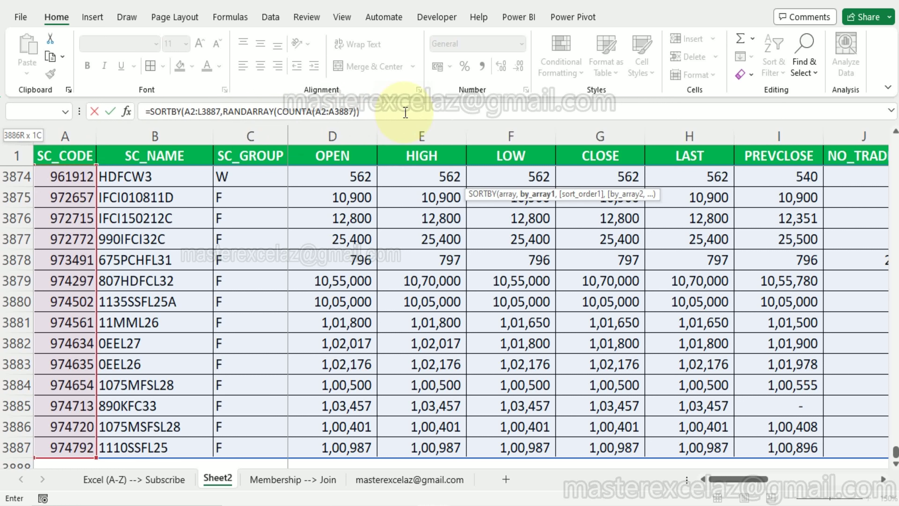
type(")")
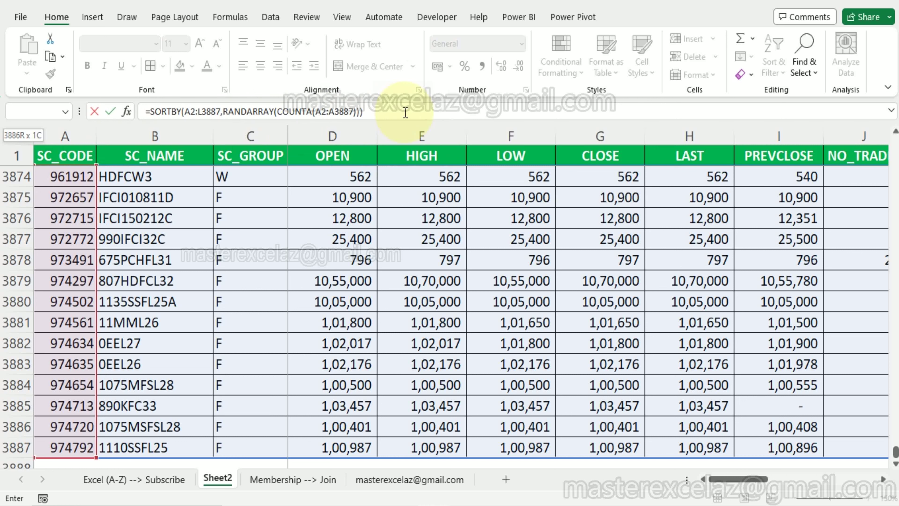
key("Return")
key("Up")
key("Right")
key("Right")
key("Right")
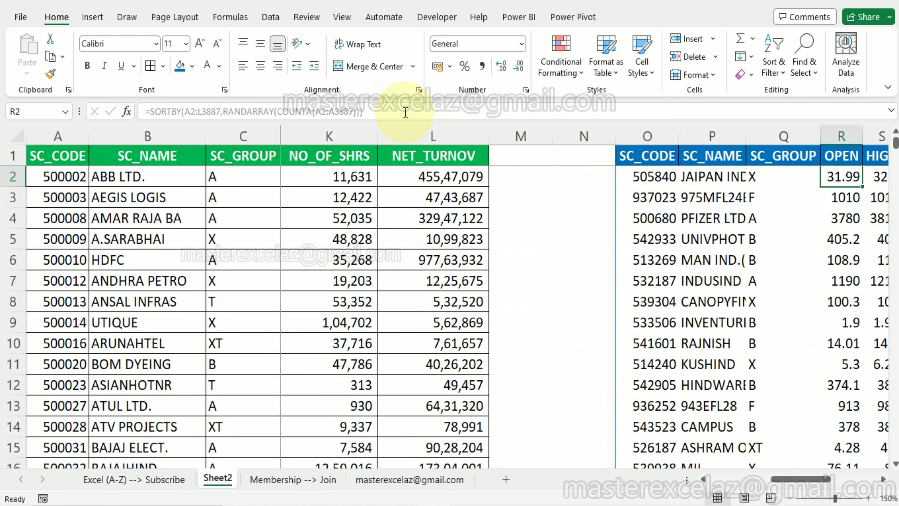
- Check the spilled columns through NET_TURNOV in column Z, then reopen the O2 formula for editing
key("Right")
key("Right")
key("Right")
key("Left")
key("Right")
key("Right")
key("Right")
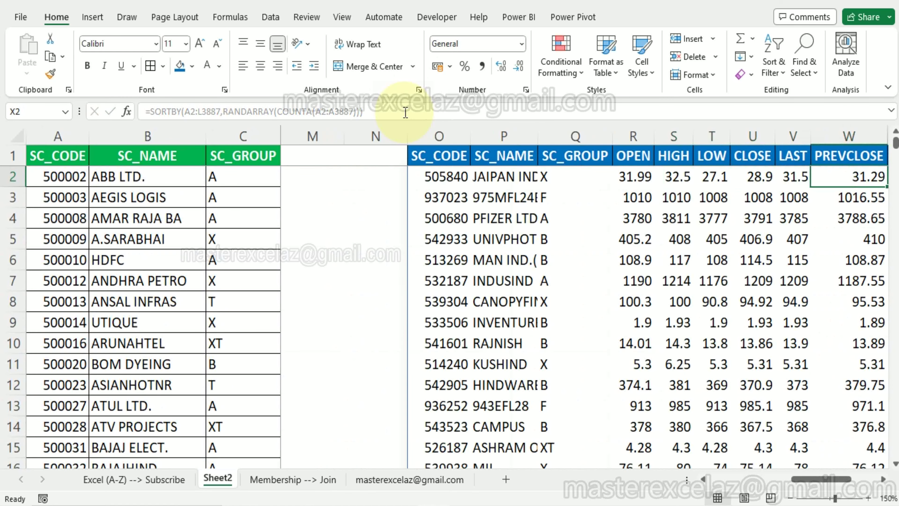
key("Right")
key("Right")
key("Right")
key("Right")
key("Left")
key("Left")
key("Left")
key("Left")
key("Left")
key("Left")
key("F2")
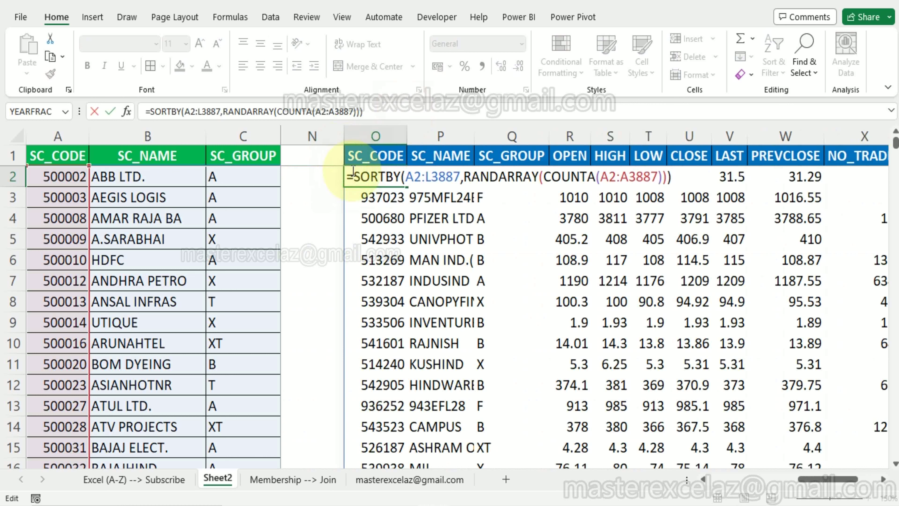
- Wrap the SORTBY formula in TAKE(...,5) so only 5 random rows spill
type("TAK")
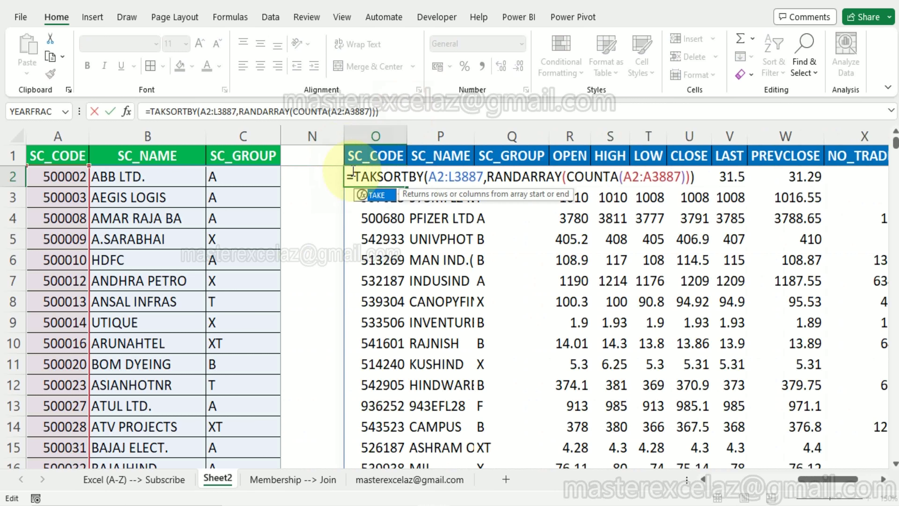
key("Tab")
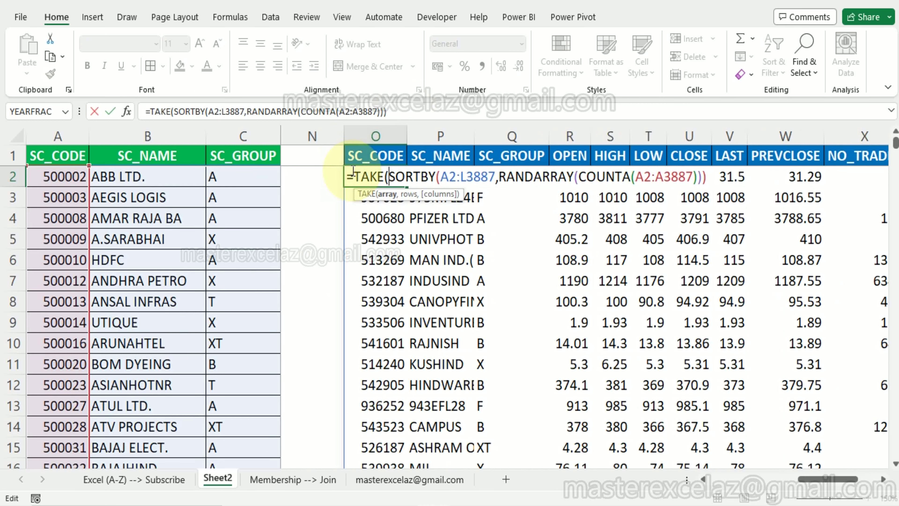
left_click(437, 109)
type(",")
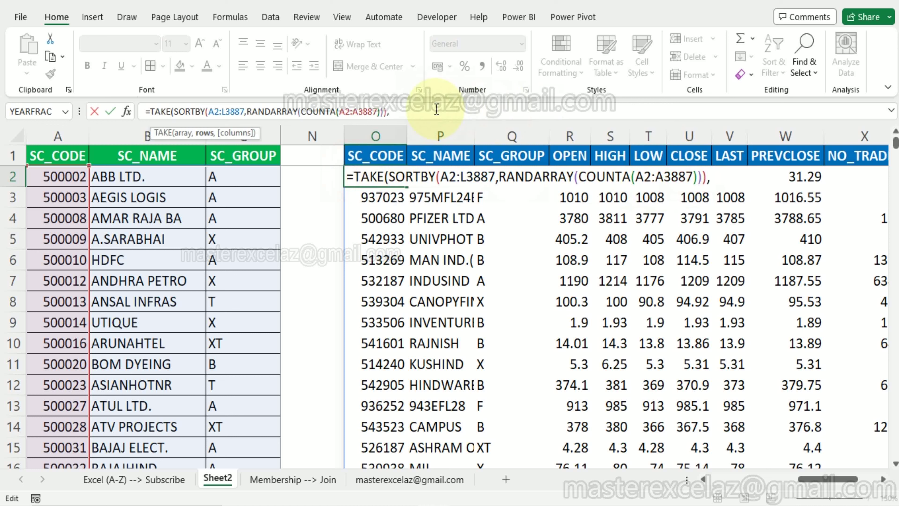
type("5)")
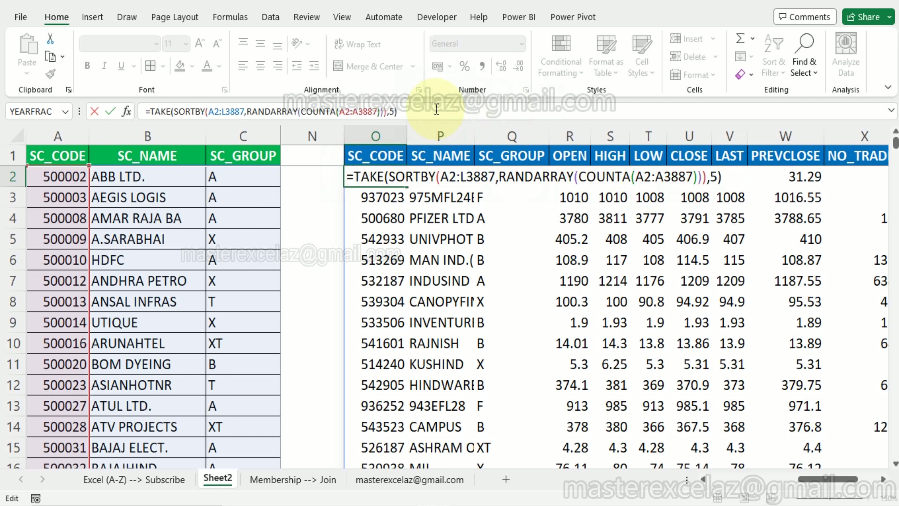
key("Return")
key("Up")
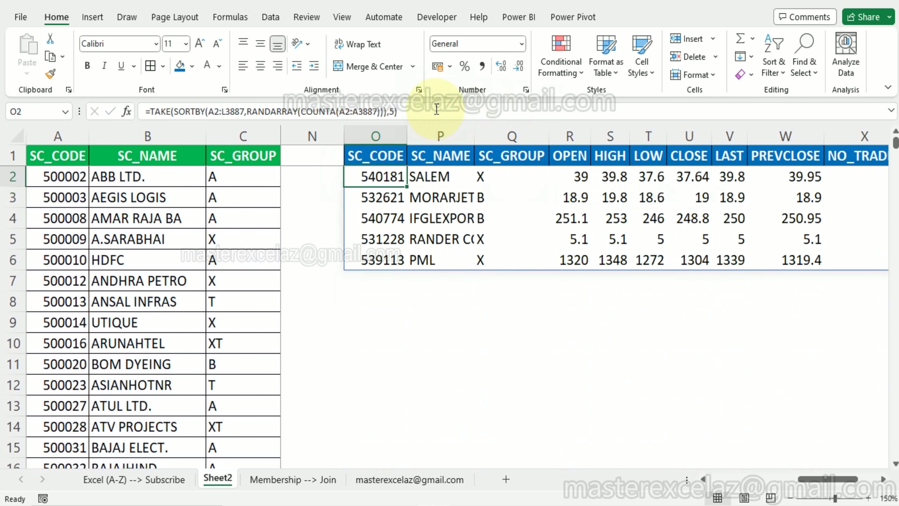
key("Right")
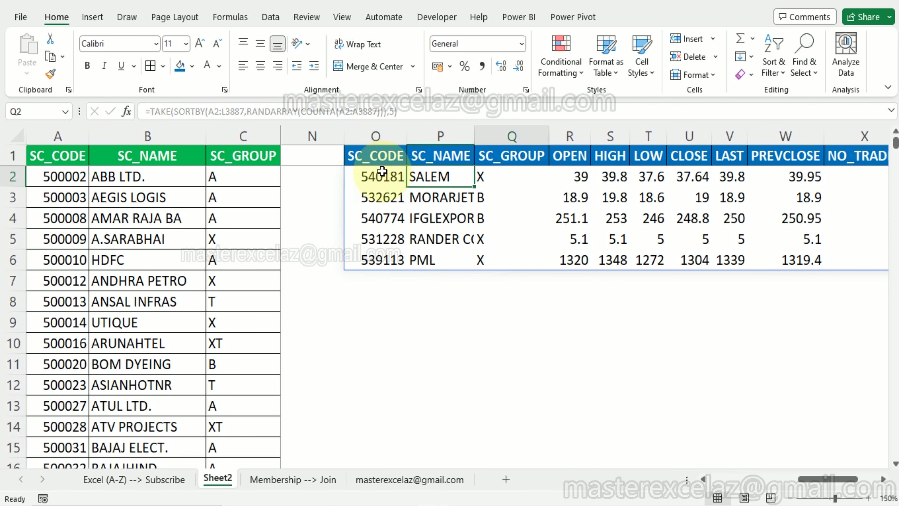
key("Right")
key("Right")
key("Right")
key("Right")
key("Right")
key("Right")
key("Right")
key("Right")
key("Right")
key("Right")
key("Right")
key("Right")
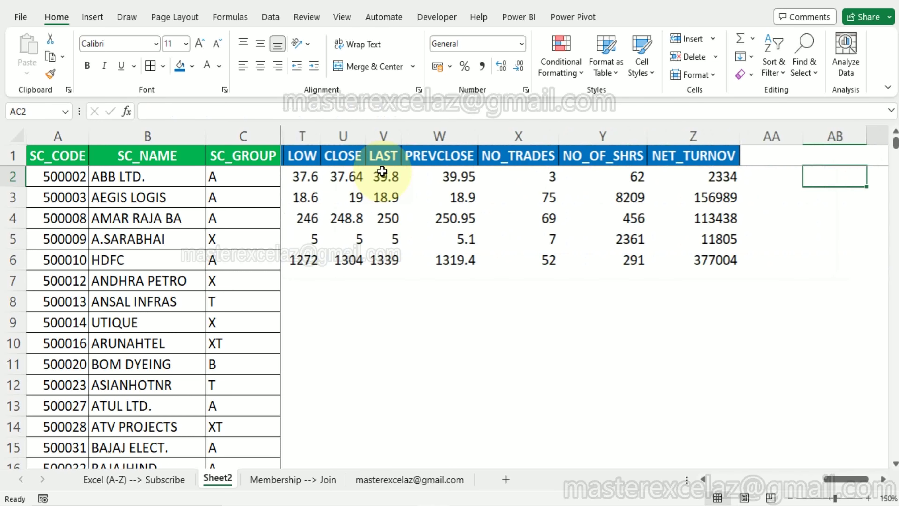
key("Left")
key("Left")
key("Left")
key("Left")
key("Left")
key("Left")
key("Left")
key("Left")
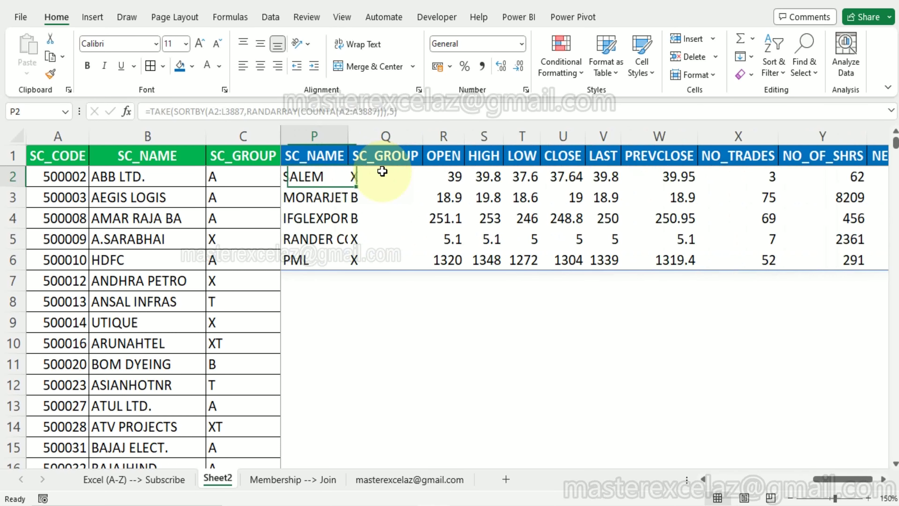
key("Left")
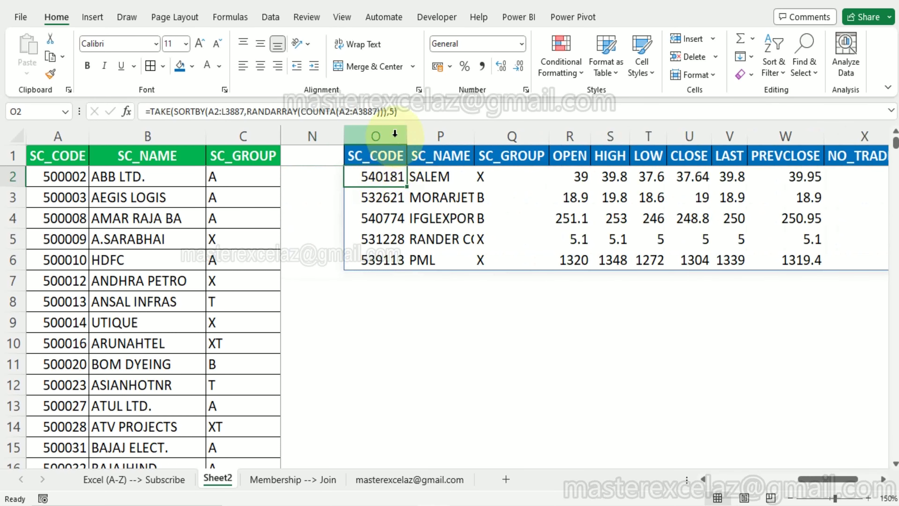
- Change the TAKE row count to 15, then to 25, checking the spill length
left_click(393, 113)
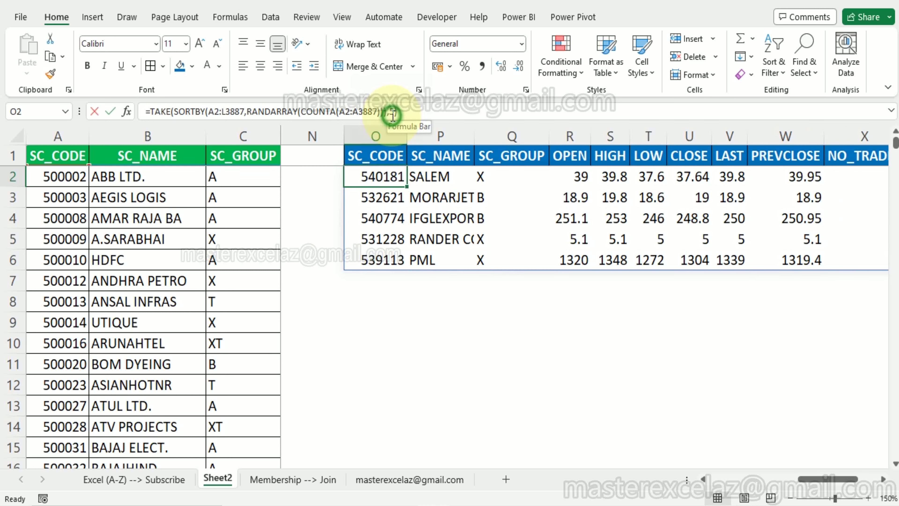
type("10")
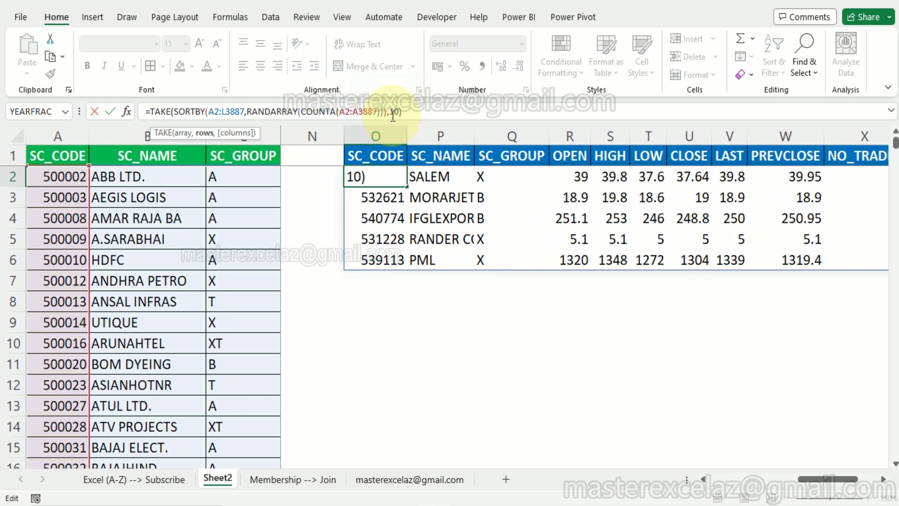
key("Return")
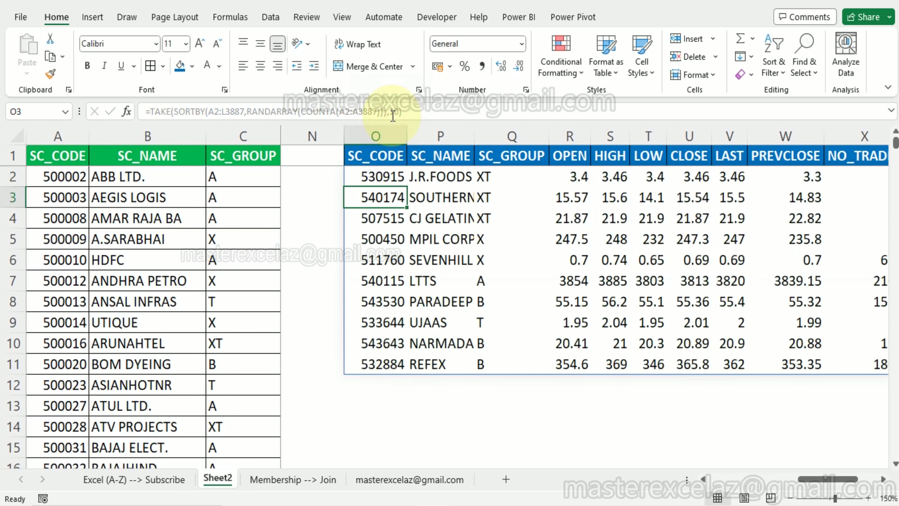
left_click(382, 173)
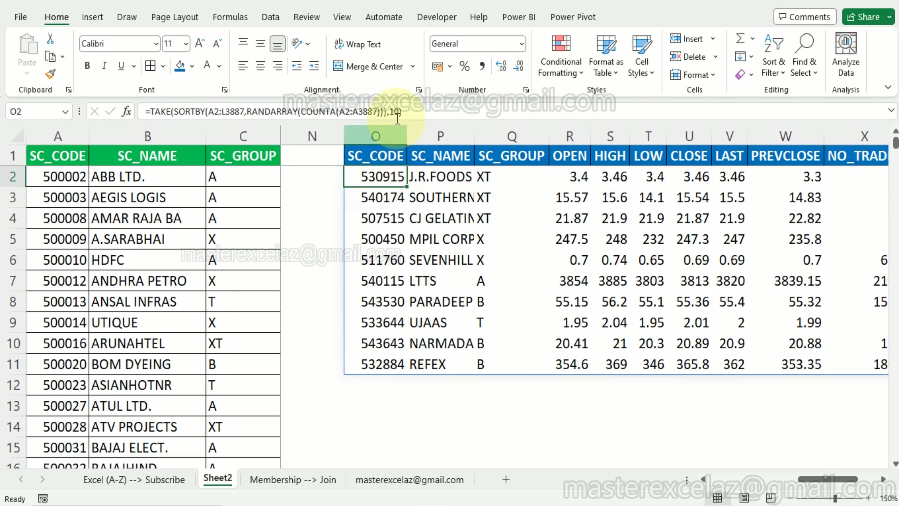
left_click(399, 112)
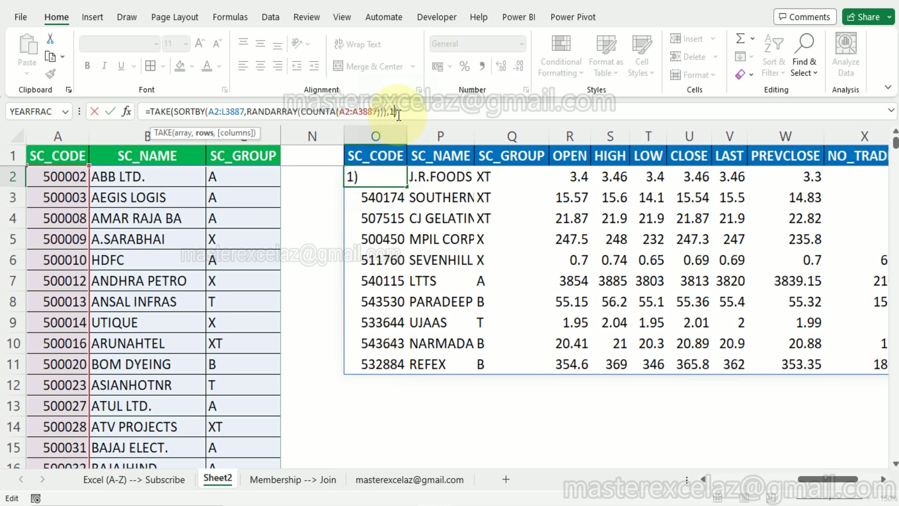
type("5")
key("Return")
key("Up")
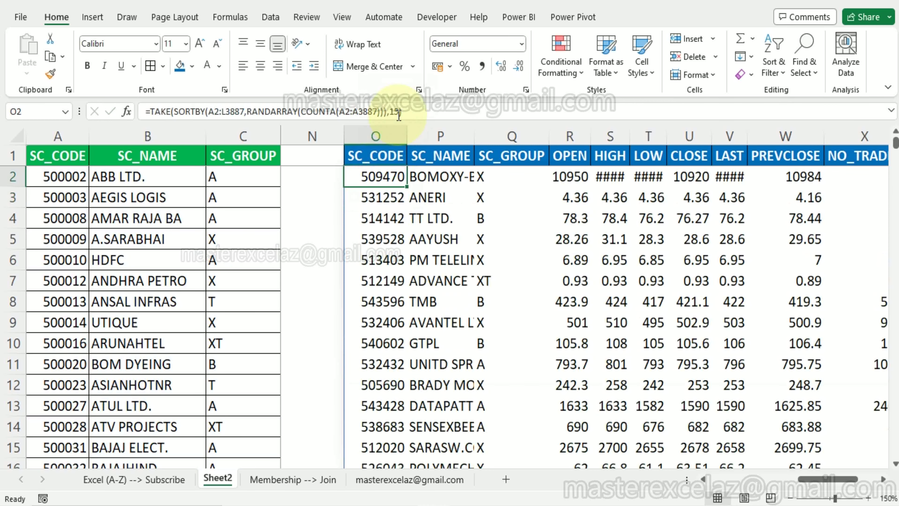
key("ctrl+shift+Down")
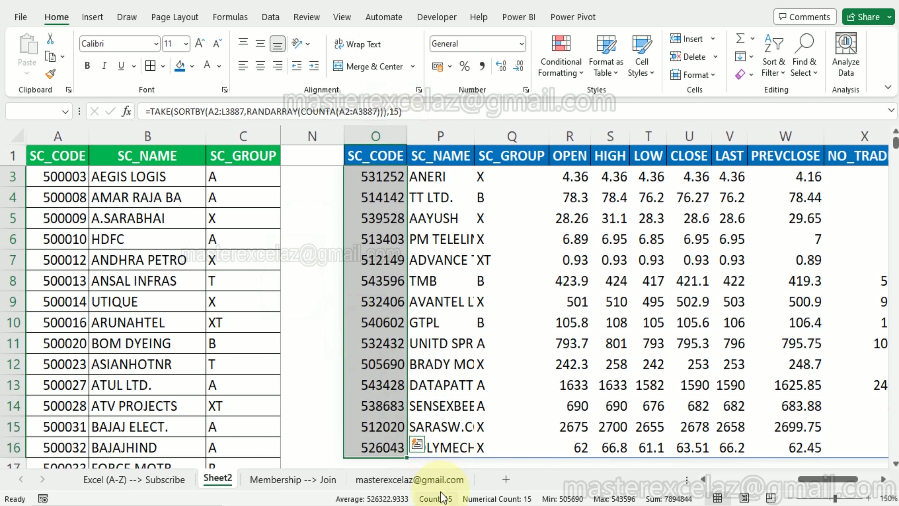
left_click(392, 116)
type("2")
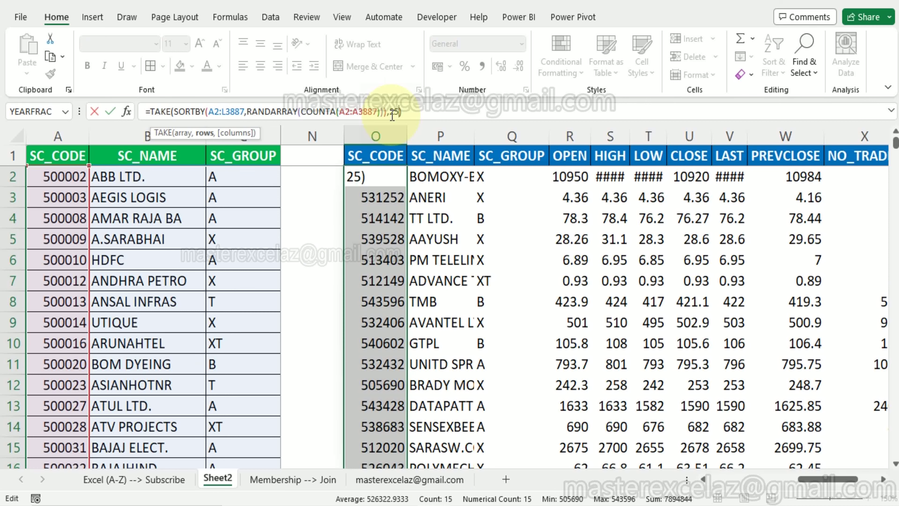
key("Return")
- Review the last spilled row and confirm where the 25-row spill ends
key("ctrl+Down")
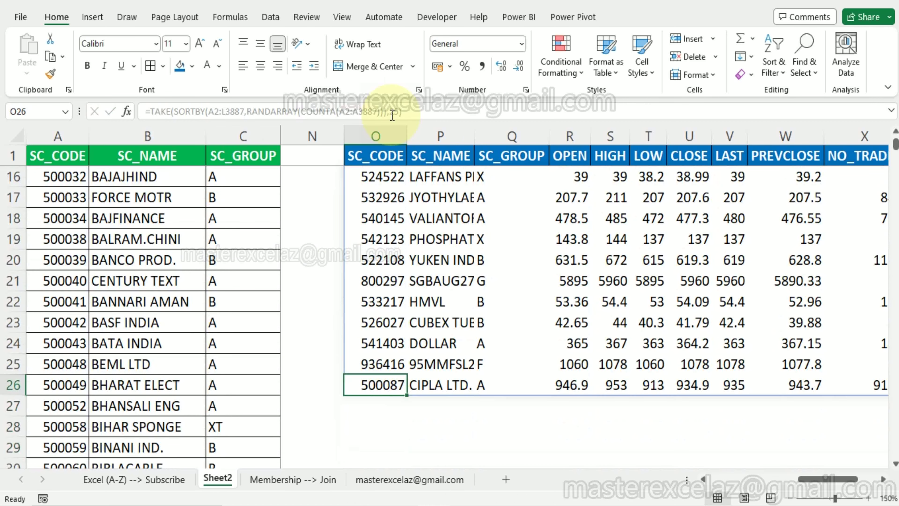
key("Right")
key("Right")
key("Right")
key("Right")
key("Right")
key("Right")
key("Right")
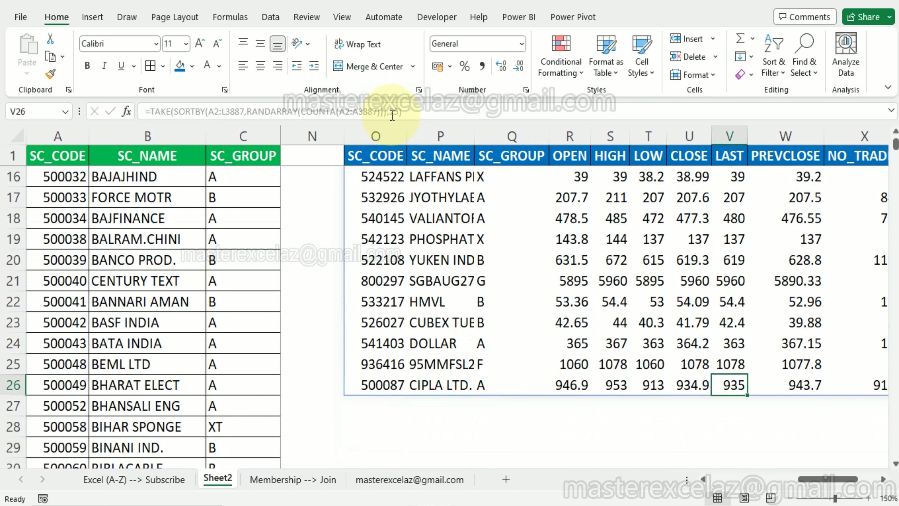
key("Right")
key("Right")
key("Right")
key("Right")
key("Left")
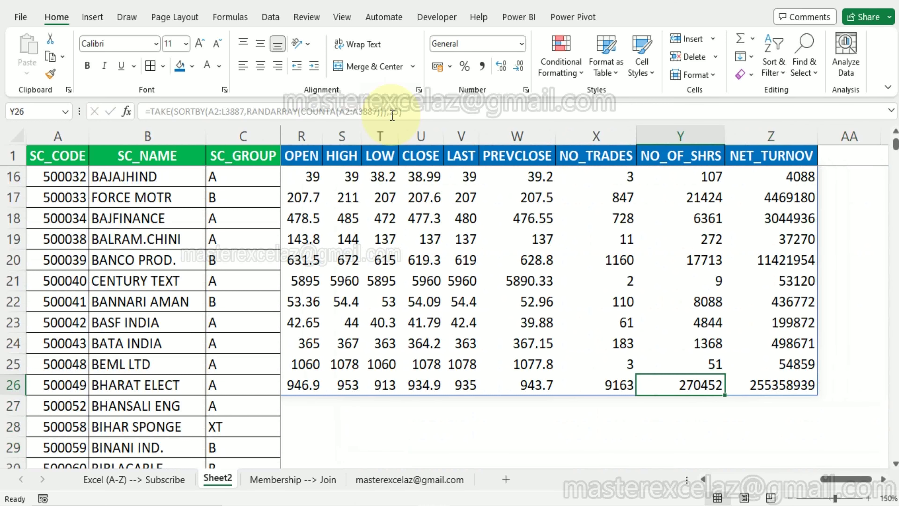
key("Left")
key("Left")
key("Left")
key("ctrl+Up")
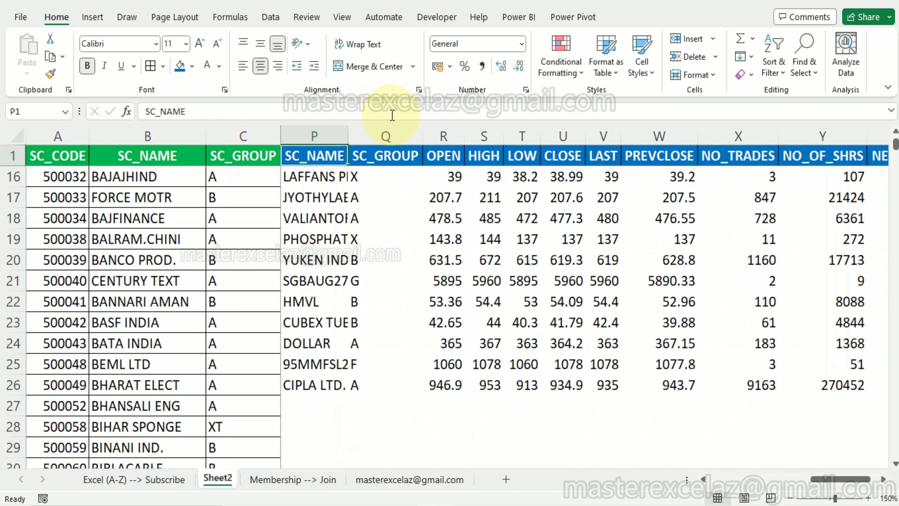
key("ctrl+Down")
key("Left")
key("Right")
key("Left")
key("Left")
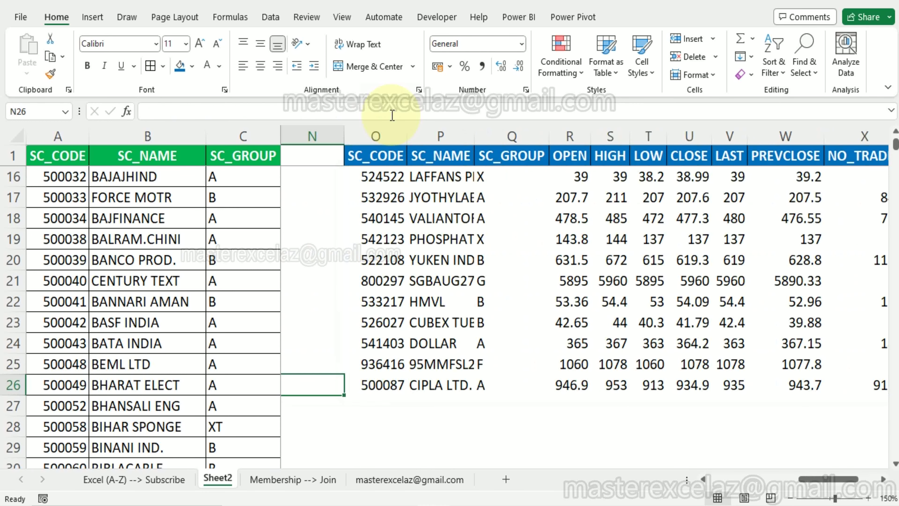
key("Right")
key("Down")
key("Down")
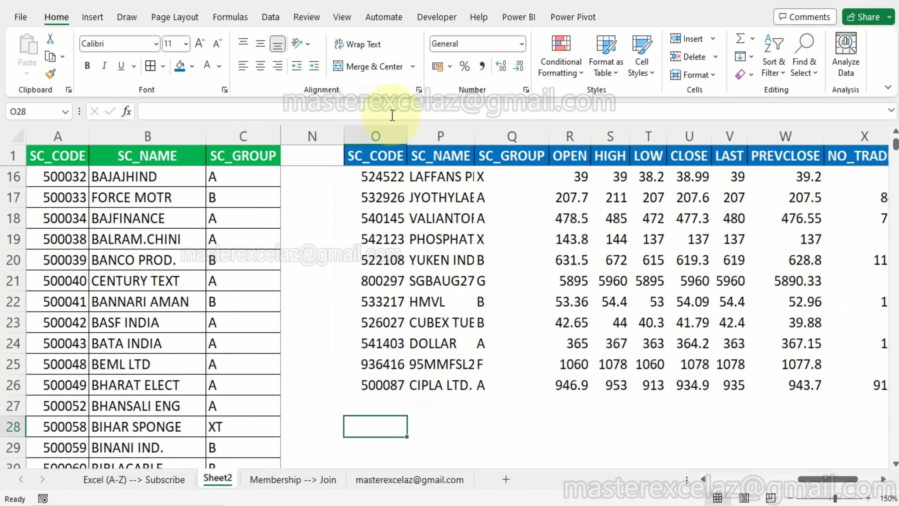
- Recalculate with F9 several times to draw fresh random samples of stock rows
key("F9")
key("Up")
key("Up")
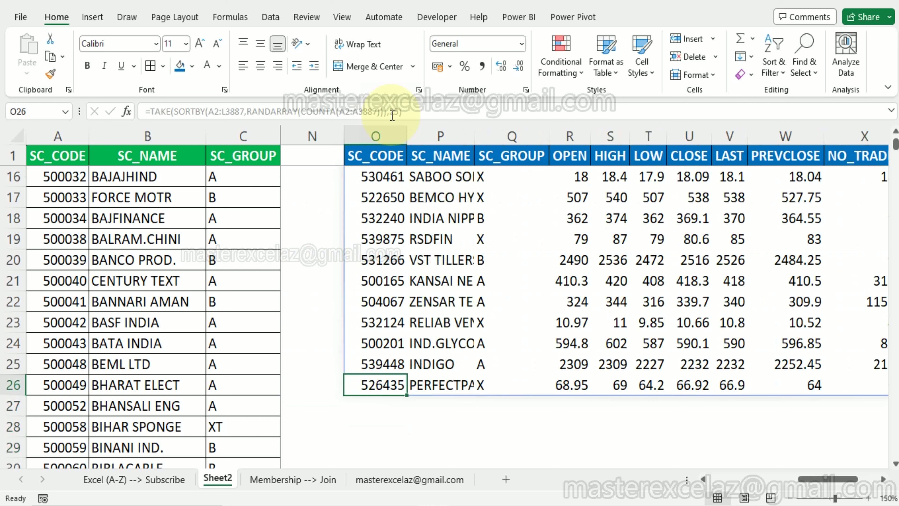
key("F2")
key("Escape")
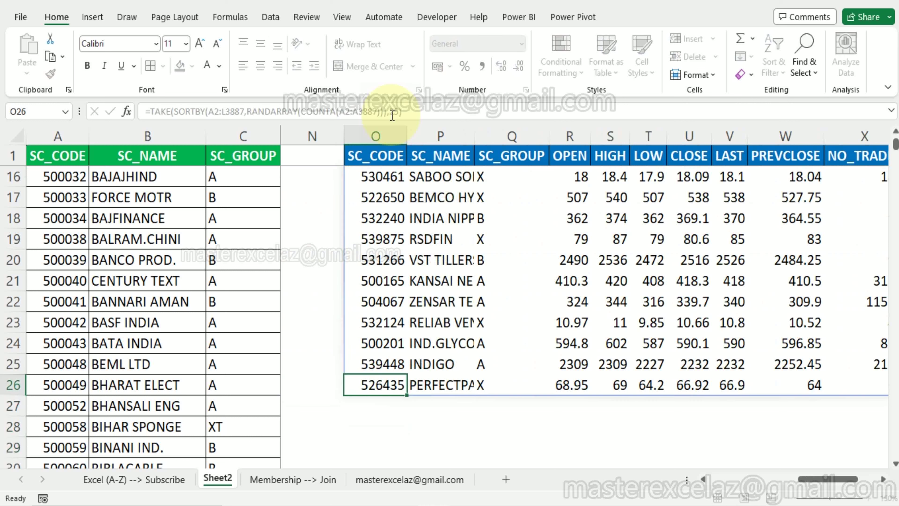
key("Down")
key("F9")
key("Up")
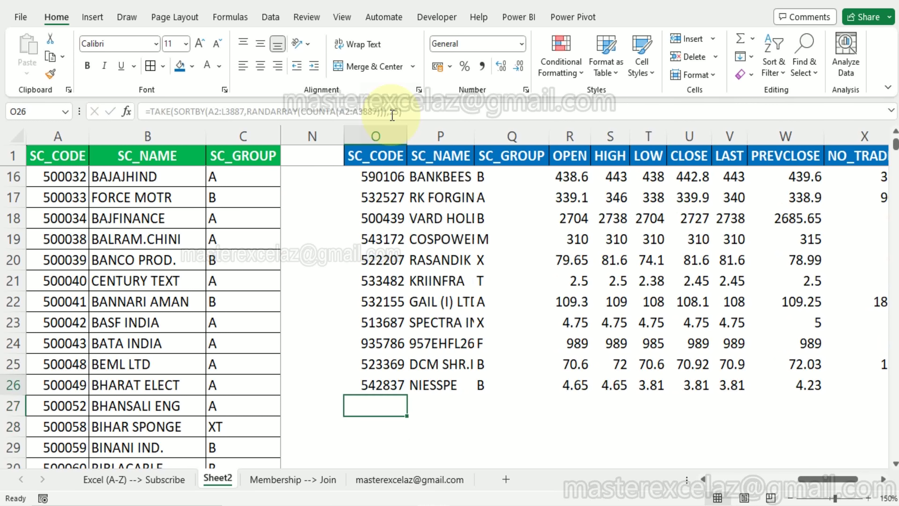
key("Up")
key("Down")
key("F9")
key("Down")
key("Down")
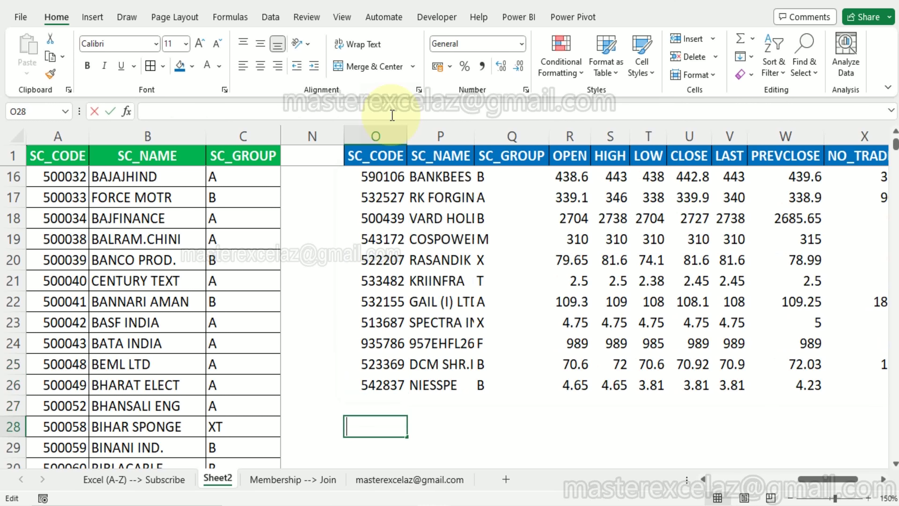
key("Down")
key("Up")
key("Up")
key("Up")
key("Up")
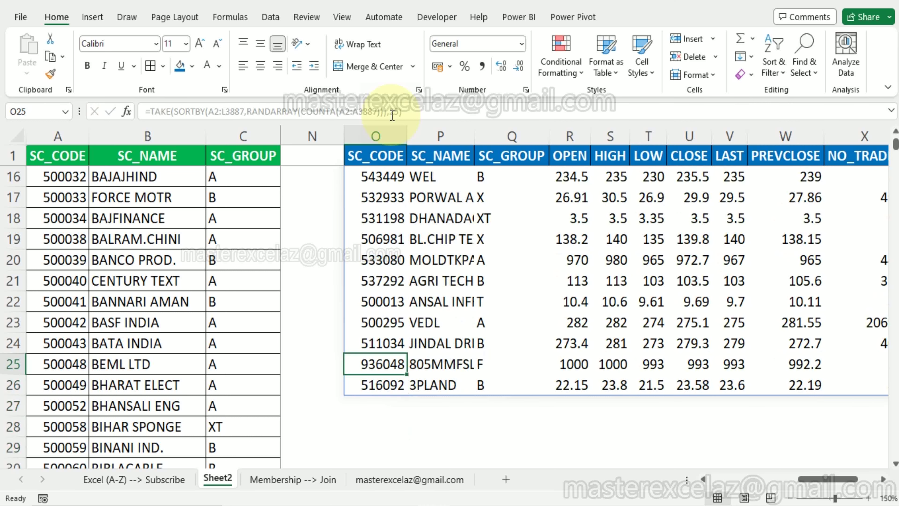
key("Up")
key("Up")
key("Up")
key("Right")
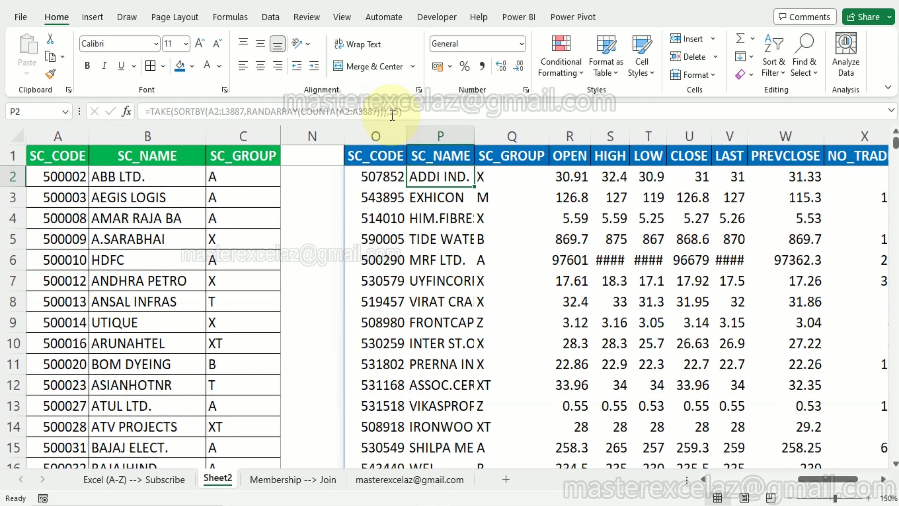
key("Left")
- Re-enter the O2 formula twice to draw new samples, then check the sample's extent
key("F2")
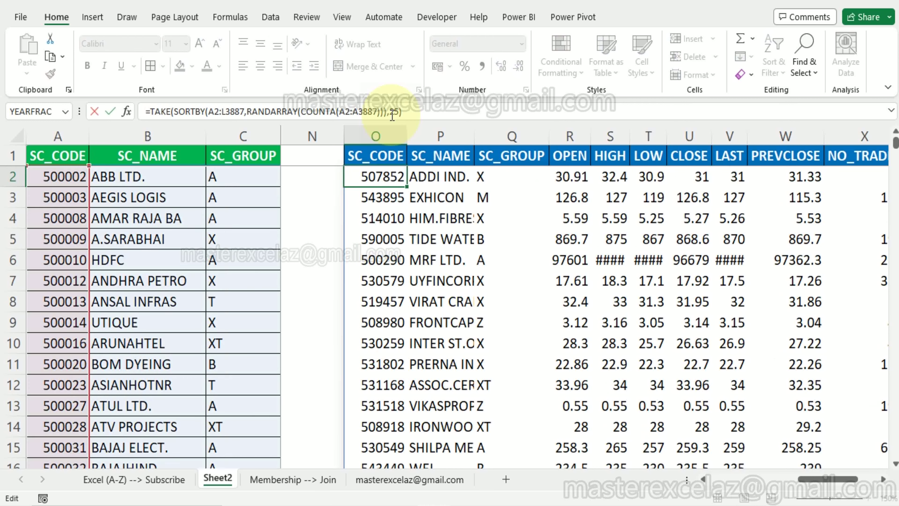
key("Return")
key("Up")
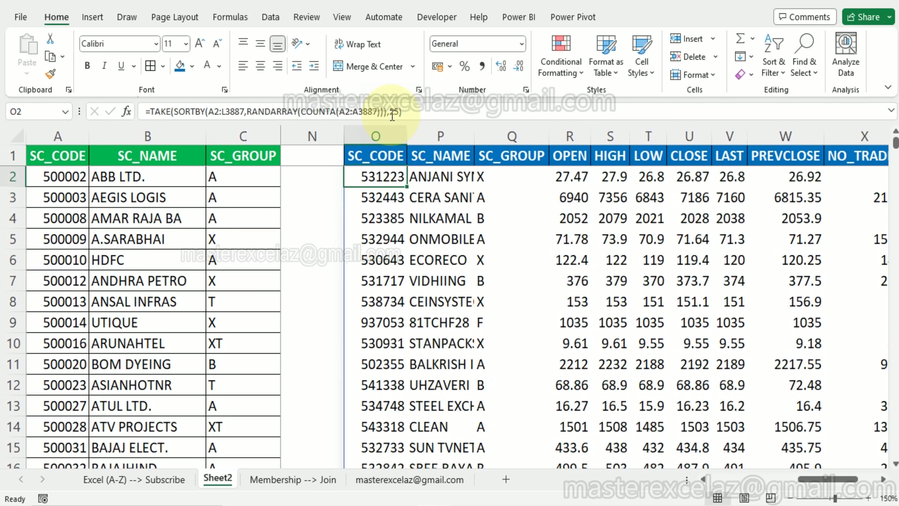
key("F2")
key("Return")
key("ctrl+Down")
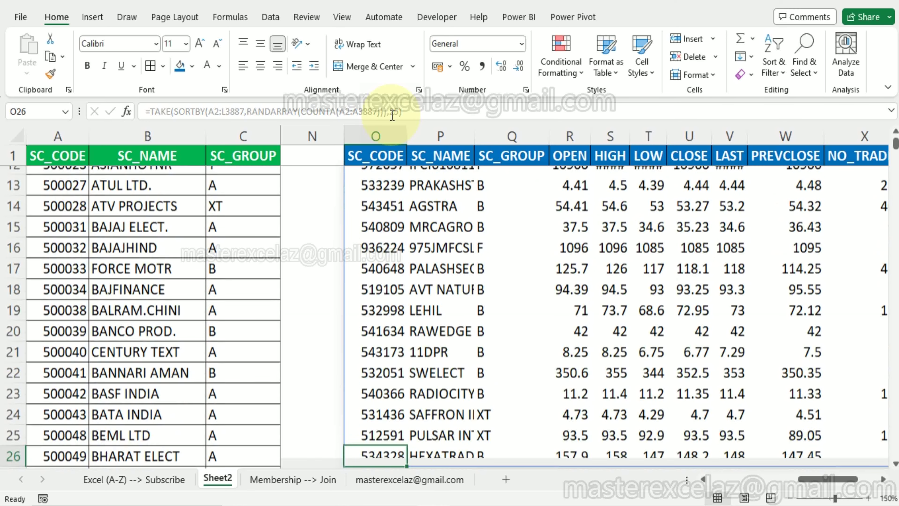
key("ctrl+Up")
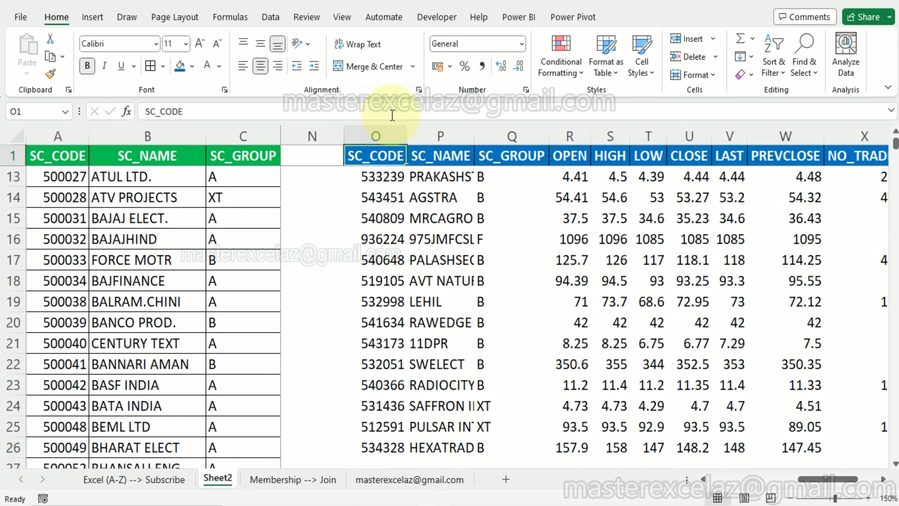
key("Down")
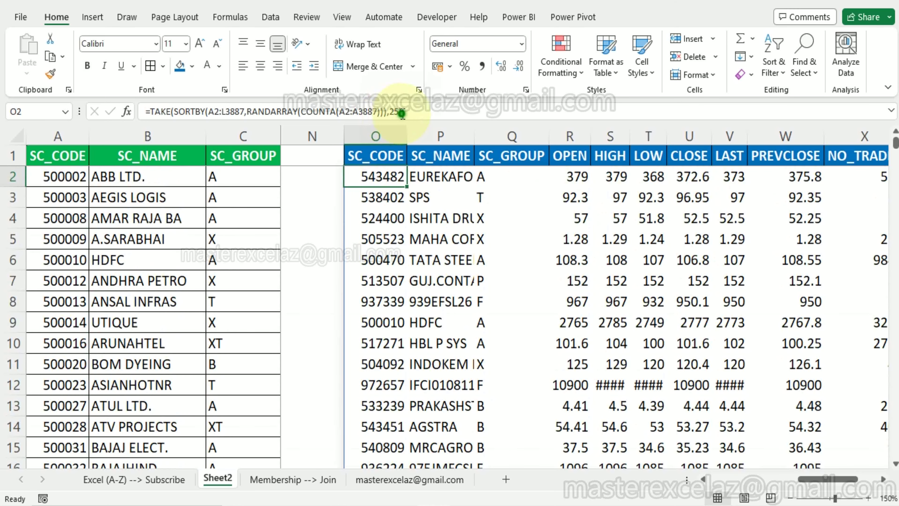
- Place the text of =TAKE(SORTBY(A2:L3887,RANDARRAY(COUNTA(A2:A3887))),25) as a label in O29
left_click_drag(402, 113, 206, 112)
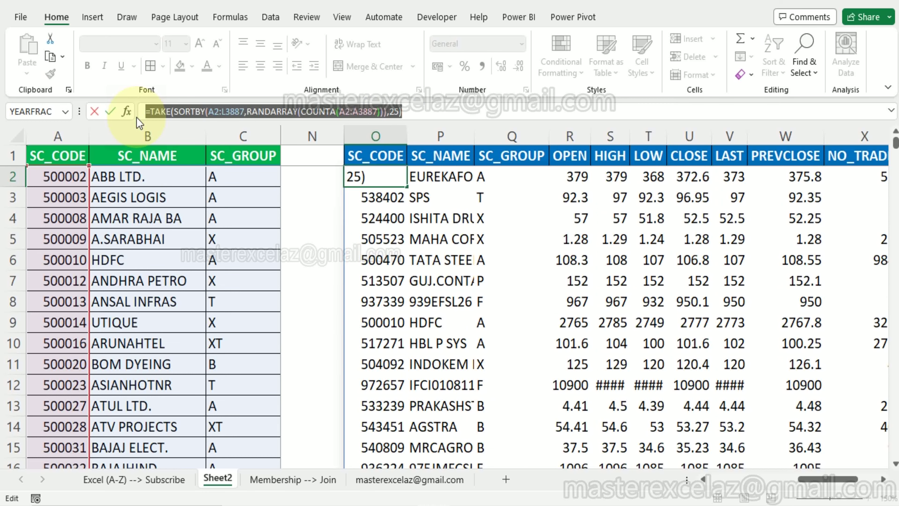
key("ctrl+c")
key("Escape")
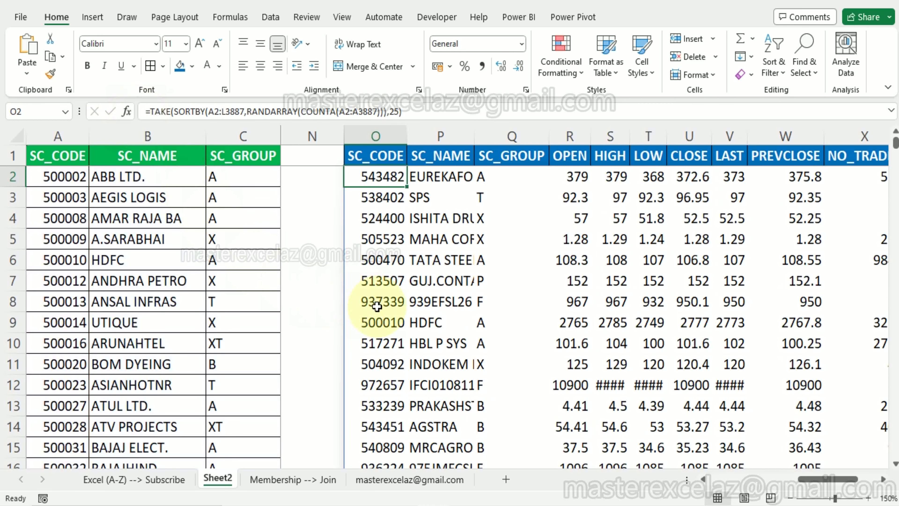
key("ctrl+Down")
key("Down")
key("Down")
key("Down")
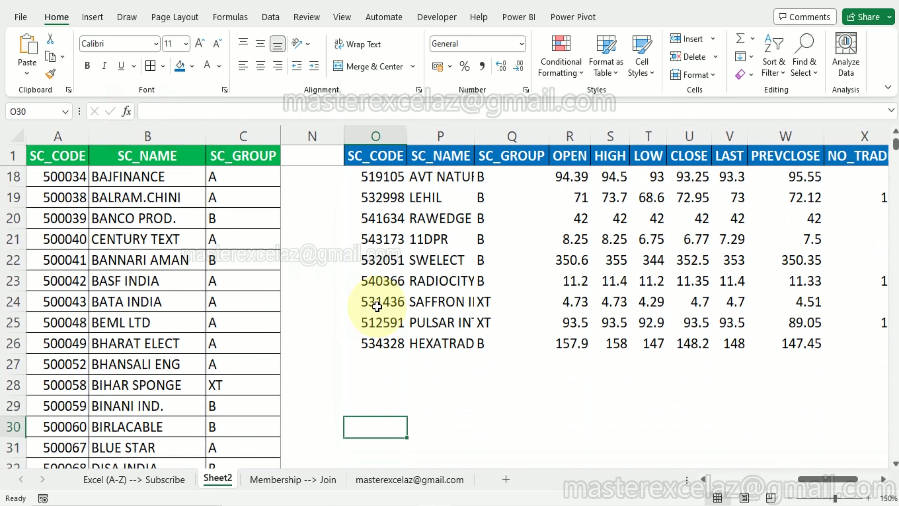
key("F2")
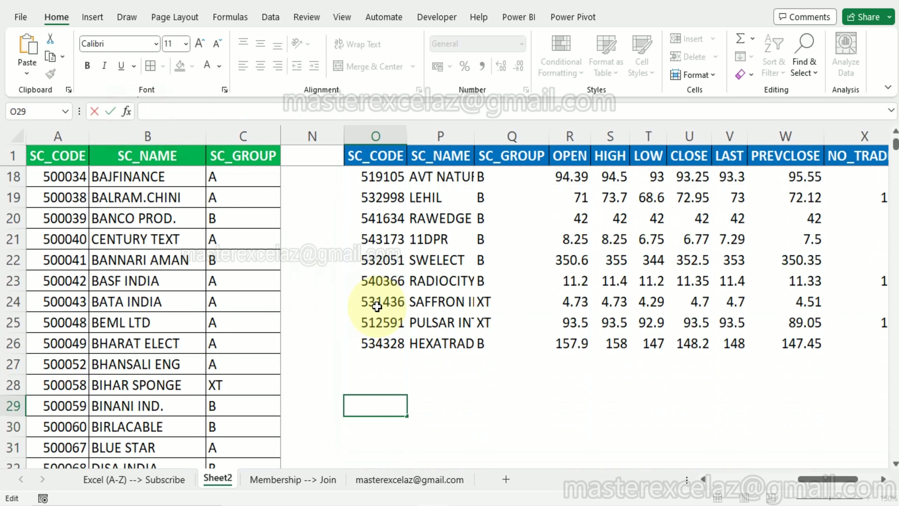
left_click(376, 406)
type("'")
key("ctrl+v")
key("Return")
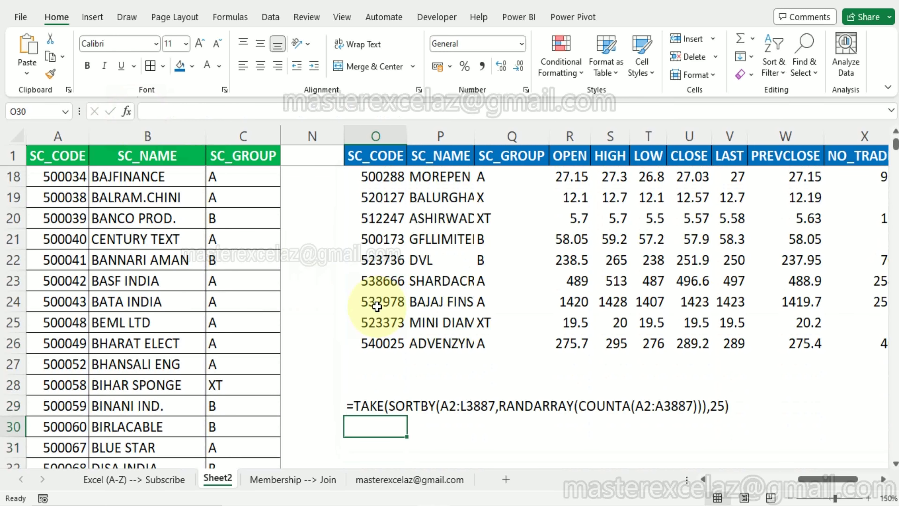
key("Down")
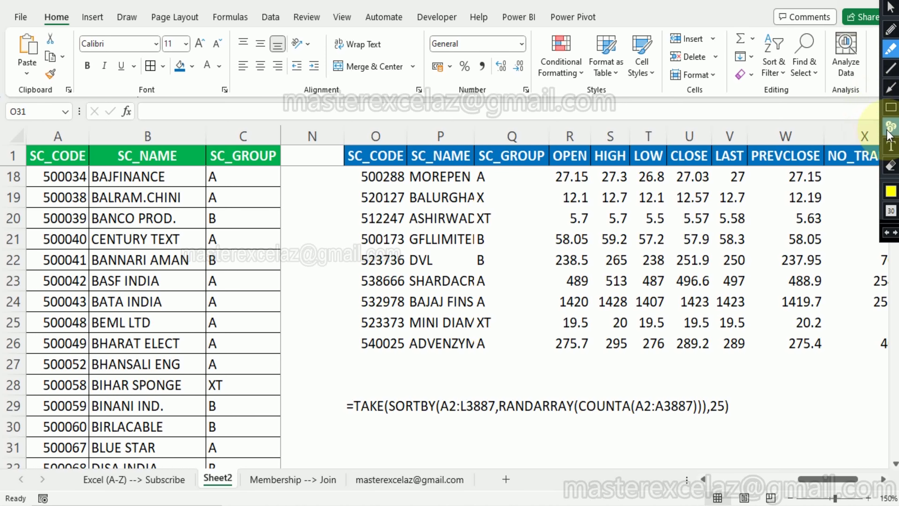
- Box the formula text in pink, then highlight TAKE, RANDARRAY and the Subscribe sheet name in yellow
left_click(891, 107)
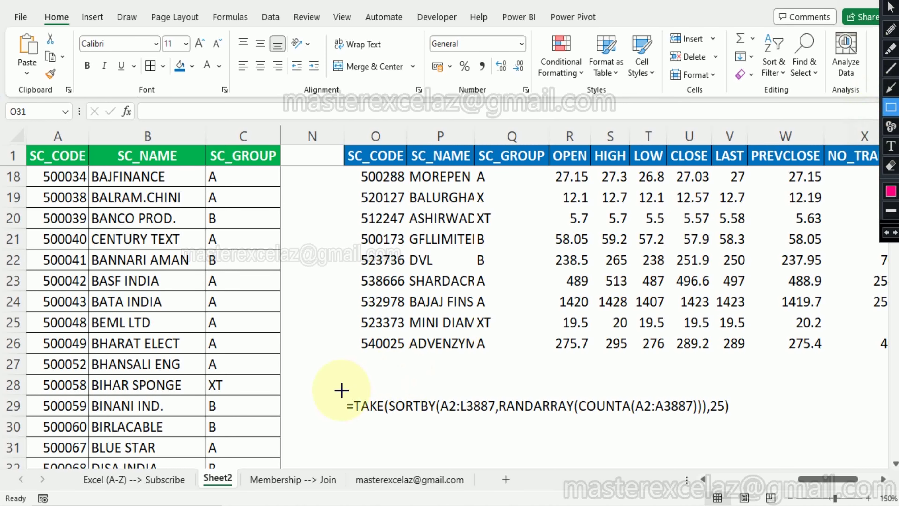
mouse_move(336, 389)
left_mouse_down()
mouse_move(622, 423)
mouse_move(738, 426)
left_mouse_up()
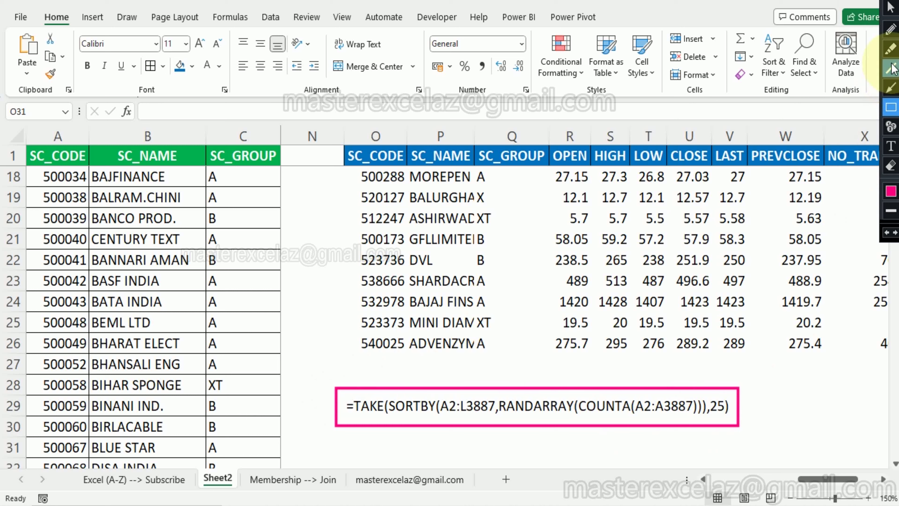
left_click(895, 51)
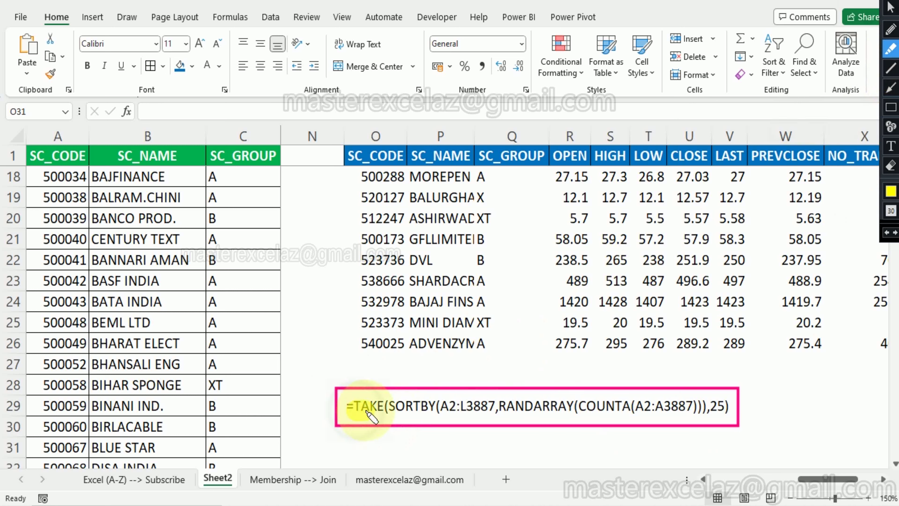
left_click_drag(347, 411, 419, 408)
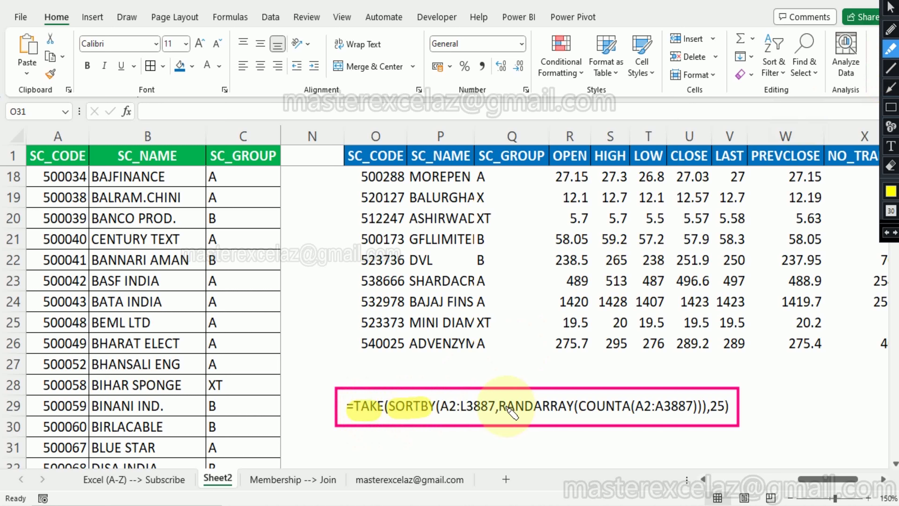
left_click_drag(505, 407, 619, 403)
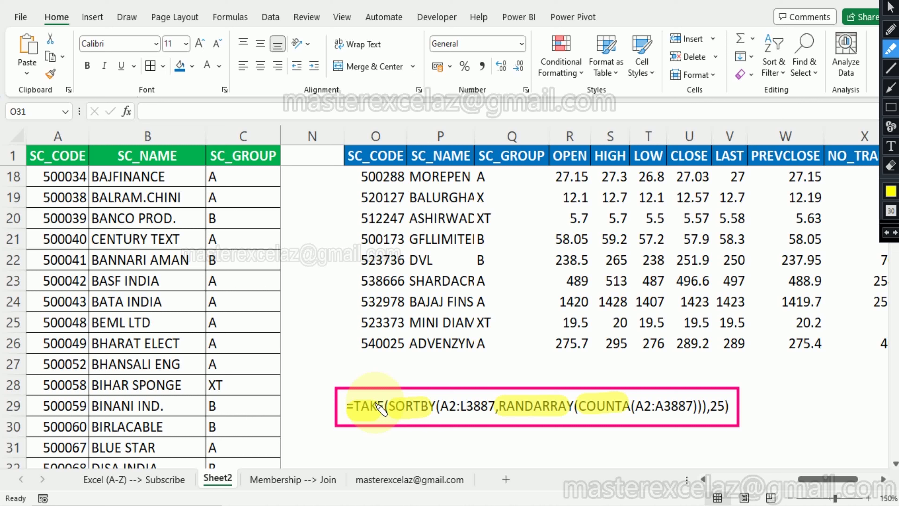
left_click_drag(143, 481, 183, 481)
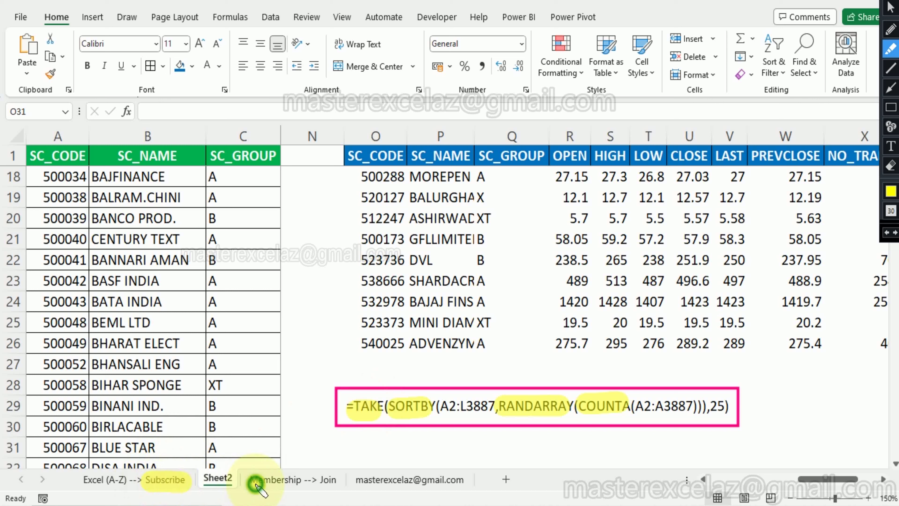
- Highlight the Membership --> Join tab and the e-mail-named sheet tab in yellow
left_click_drag(250, 481, 329, 482)
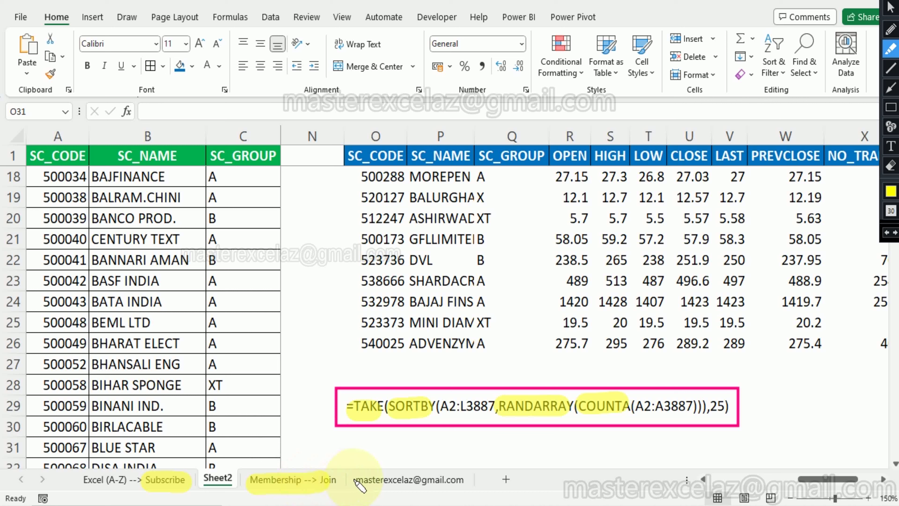
left_click_drag(354, 481, 449, 482)
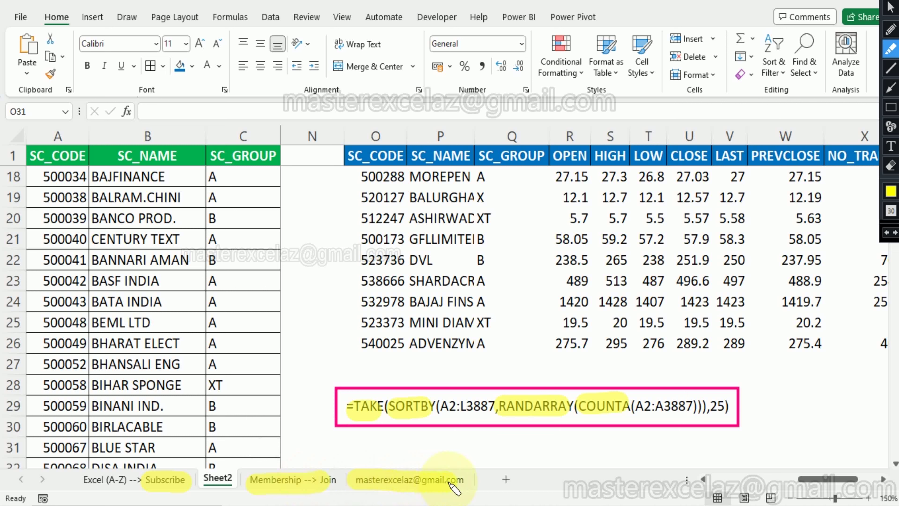